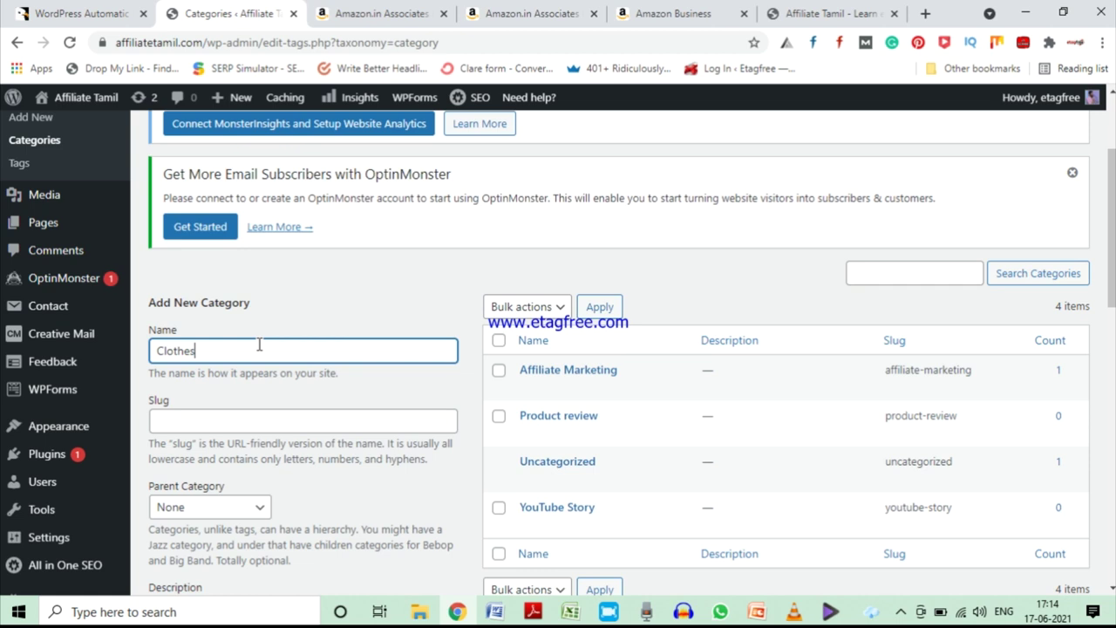
Add the new post category named Clothes, with no parent category.
{"action": "scroll", "coordinate": [466, 410], "scroll_direction": "down", "scroll_amount": 1}
{"action": "scroll", "coordinate": [463, 400], "scroll_direction": "down", "scroll_amount": 1}
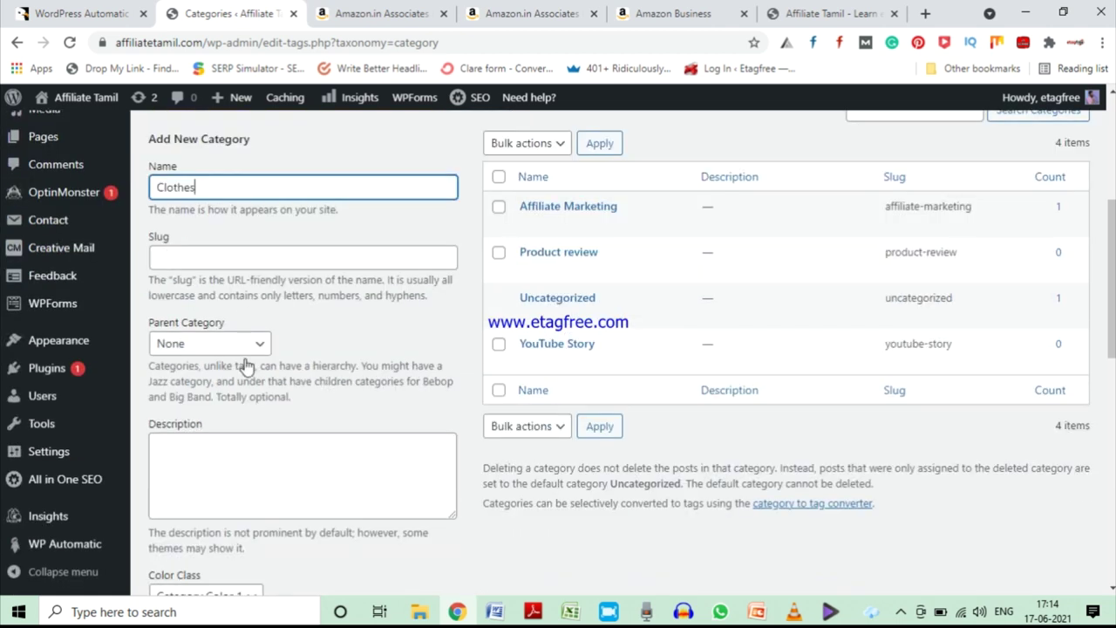
{"action": "scroll", "coordinate": [272, 518], "scroll_direction": "down", "scroll_amount": 3}
{"action": "left_click", "coordinate": [213, 420]}
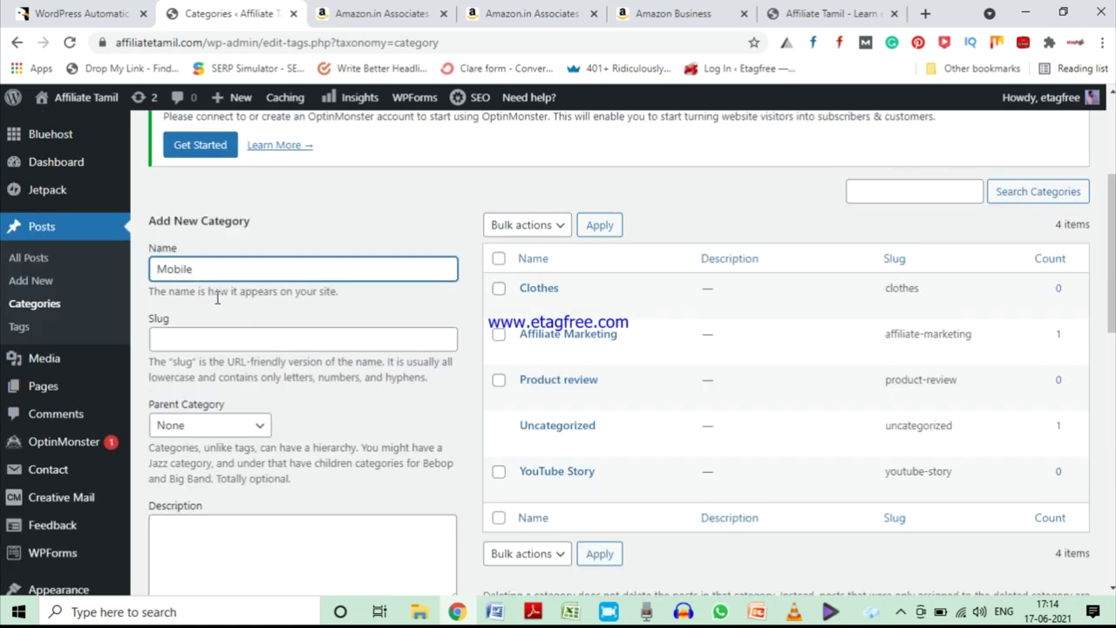
Add two more post categories named Mobile and Shoes.
{"action": "scroll", "coordinate": [201, 518], "scroll_direction": "down", "scroll_amount": 3}
{"action": "left_click", "coordinate": [200, 516]}
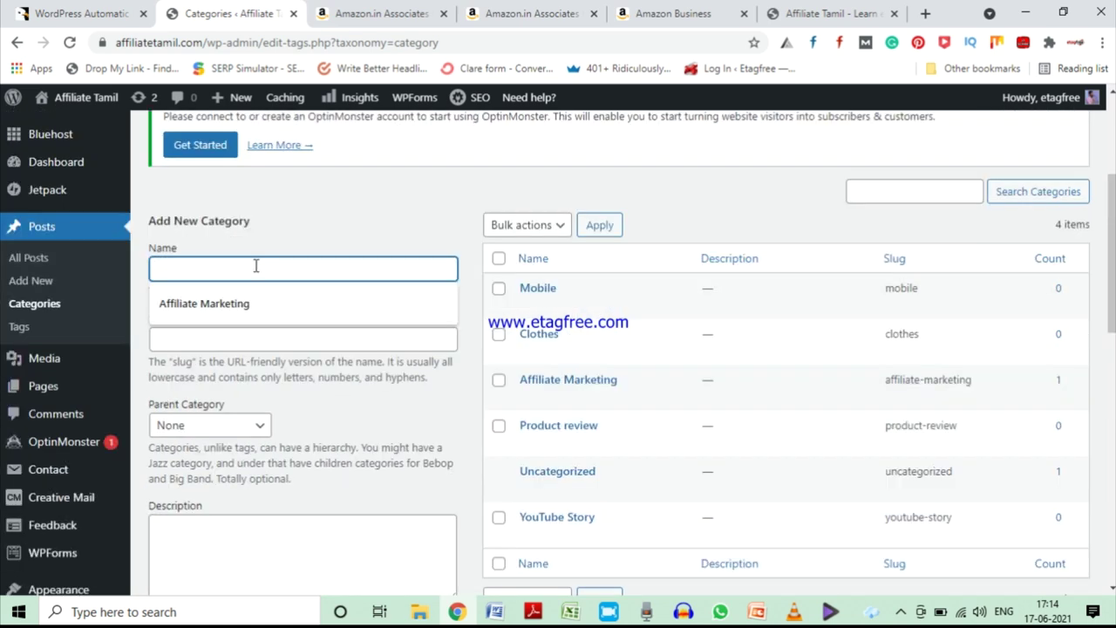
{"action": "type", "text": "Shoes"}
{"action": "scroll", "coordinate": [255, 266], "scroll_direction": "down", "scroll_amount": 3}
{"action": "left_click", "coordinate": [218, 504]}
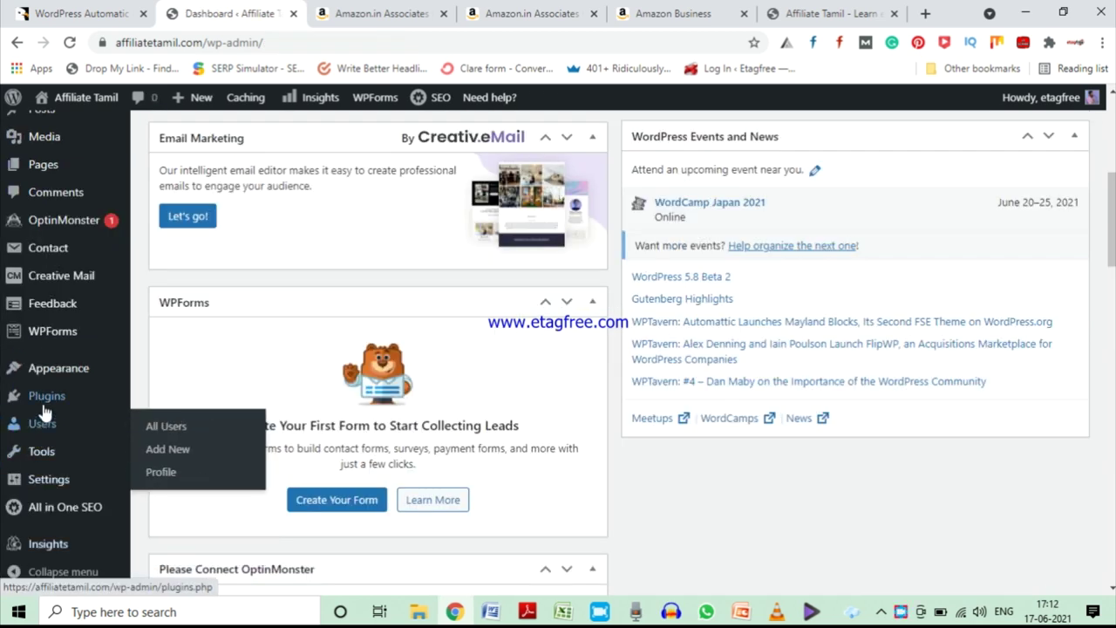
Go to the page for adding plugins and open its form for uploading a plugin in .zip format.
{"action": "mouse_move", "coordinate": [45, 401]}
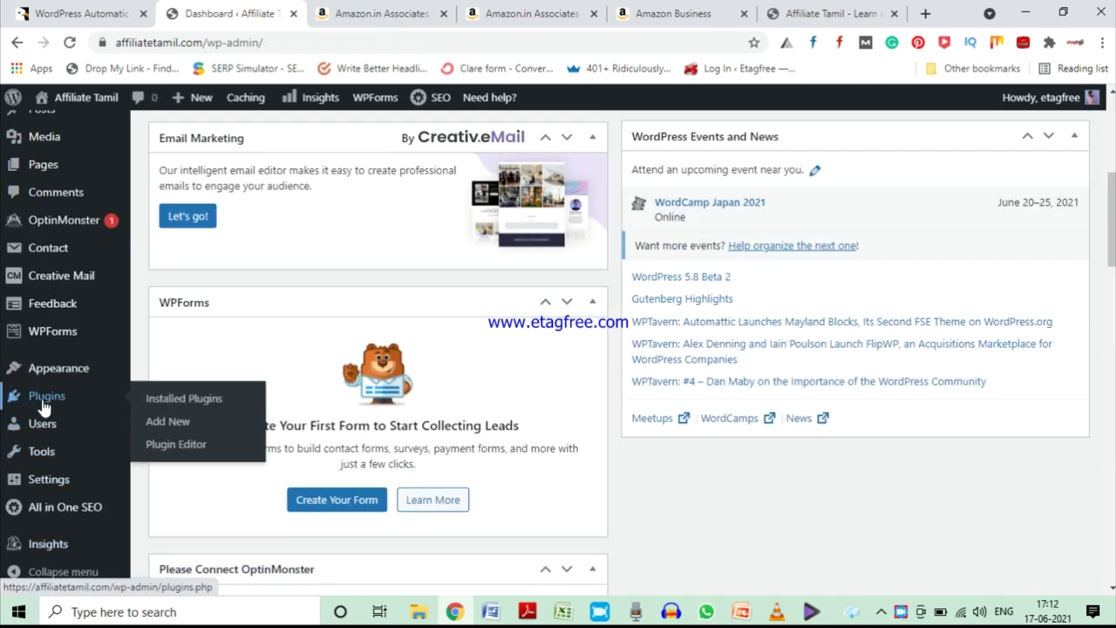
{"action": "left_click", "coordinate": [161, 425]}
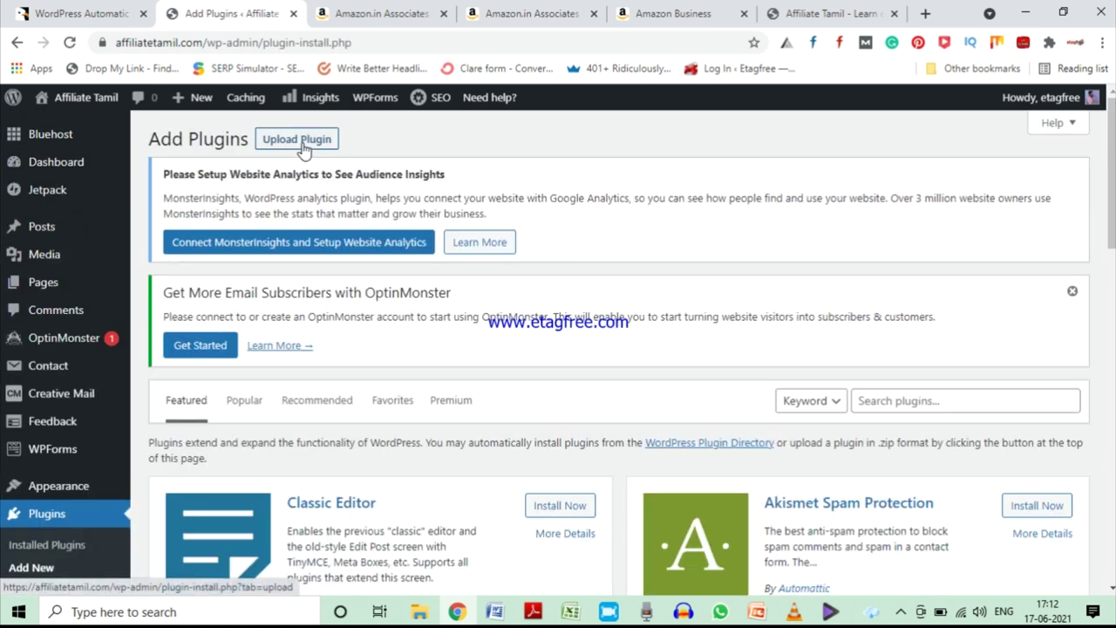
{"action": "left_click", "coordinate": [296, 140]}
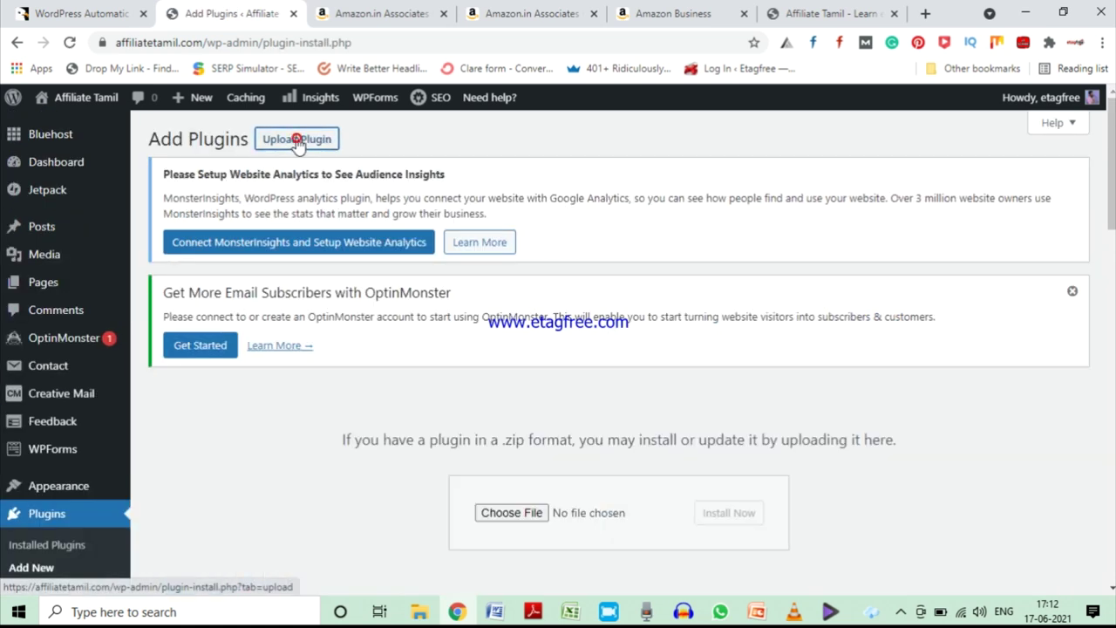
{"action": "scroll", "coordinate": [871, 383], "scroll_direction": "down", "scroll_amount": 3}
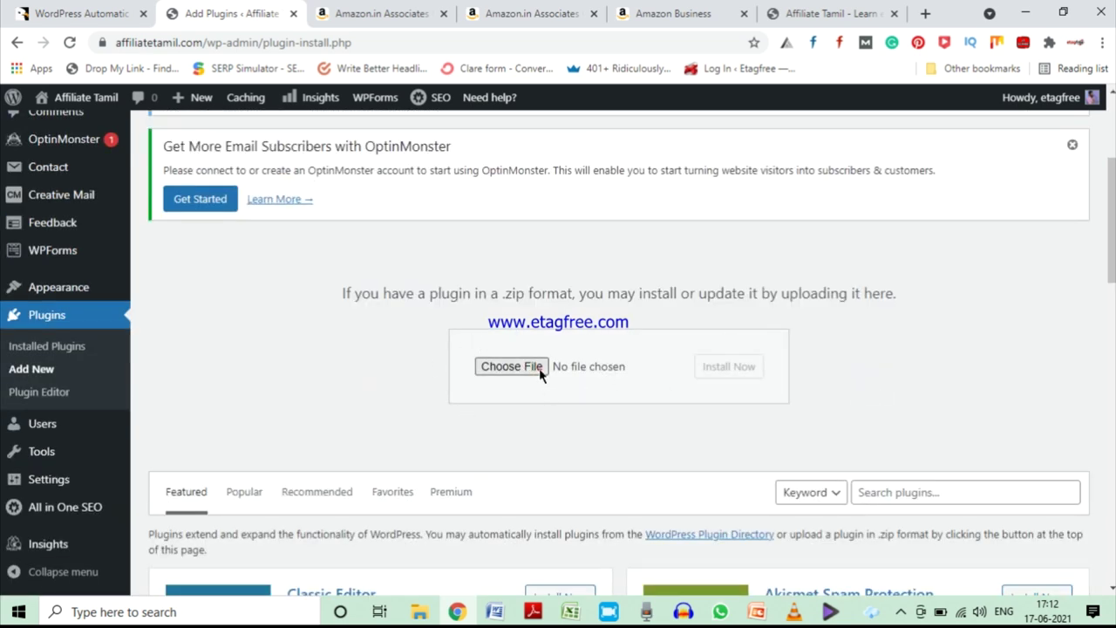
Install the plugin from the wp-automatic-1 ZIP archive in the 0.0 WP Automatic folder and activate it.
{"action": "left_click", "coordinate": [539, 368]}
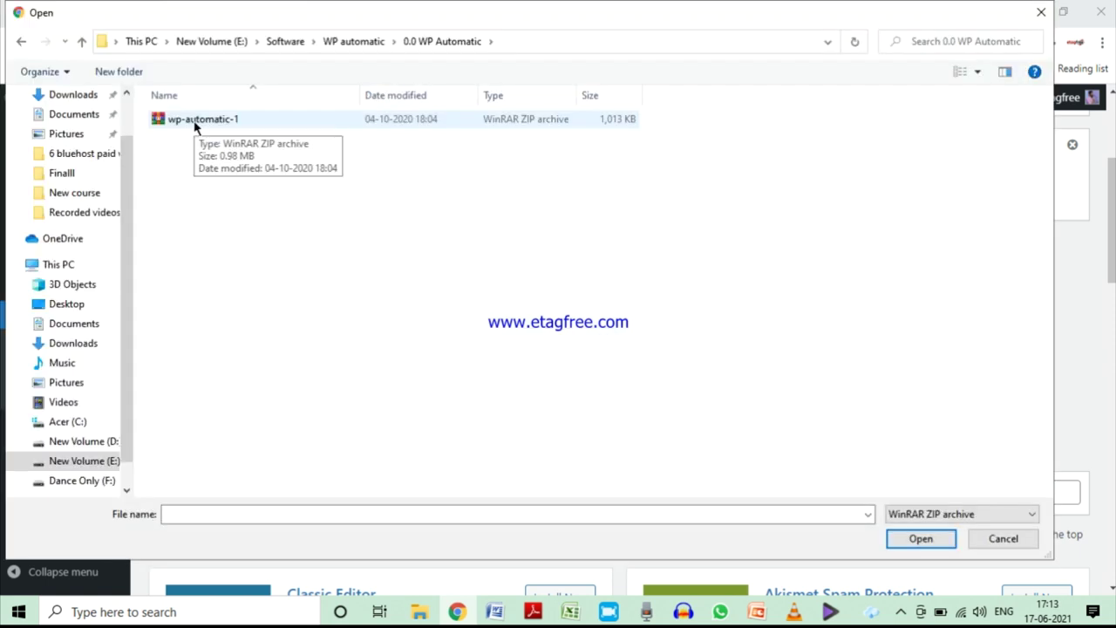
{"action": "left_click", "coordinate": [194, 119]}
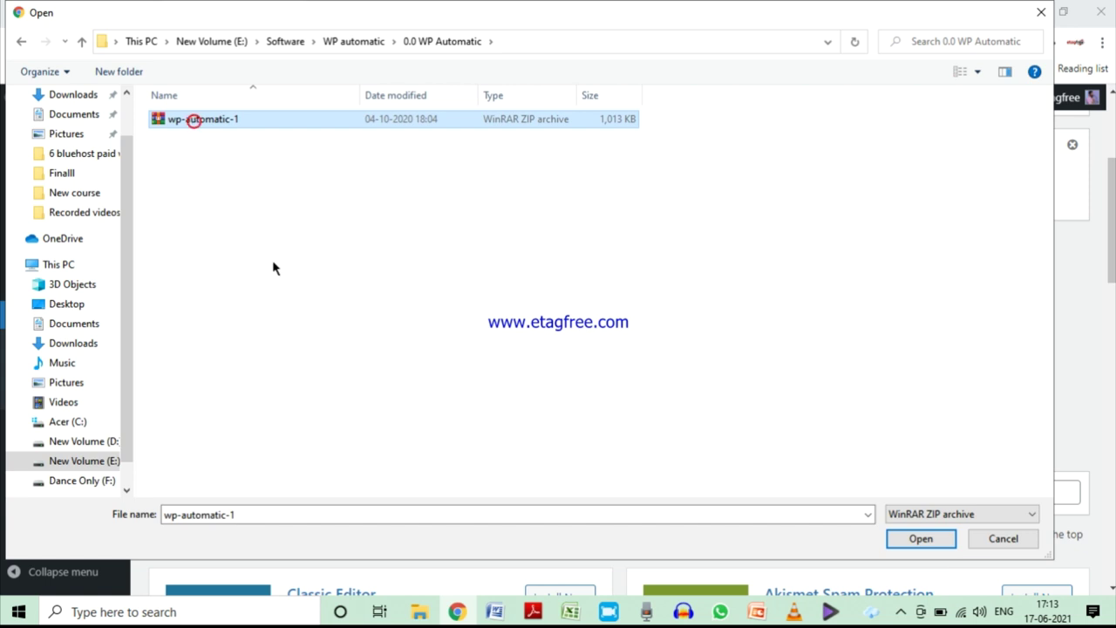
{"action": "left_click", "coordinate": [921, 538]}
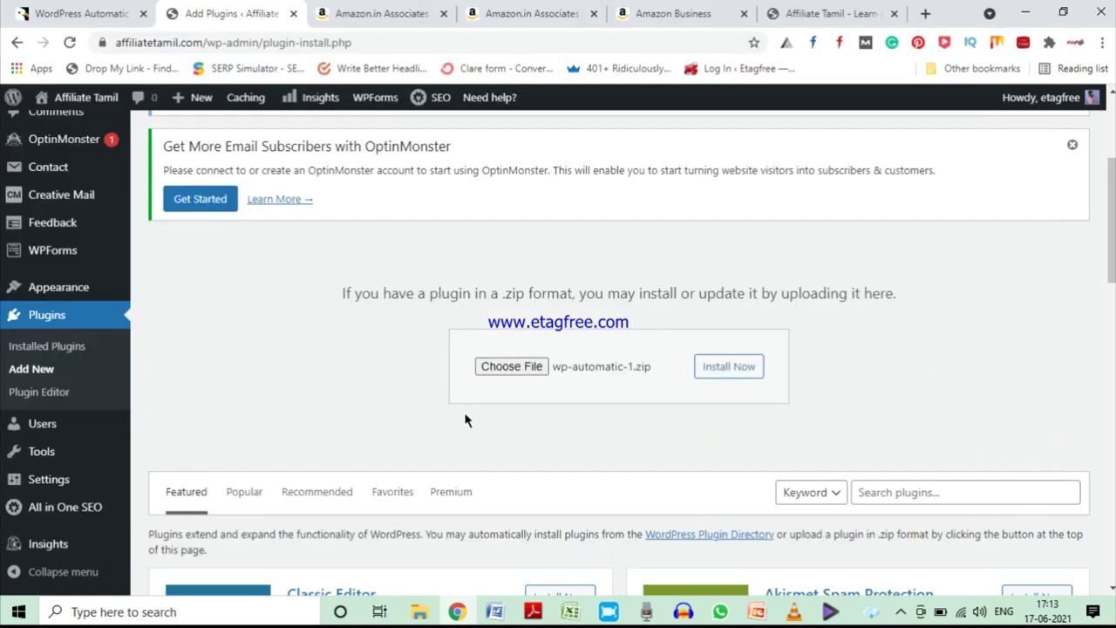
{"action": "left_click", "coordinate": [726, 366]}
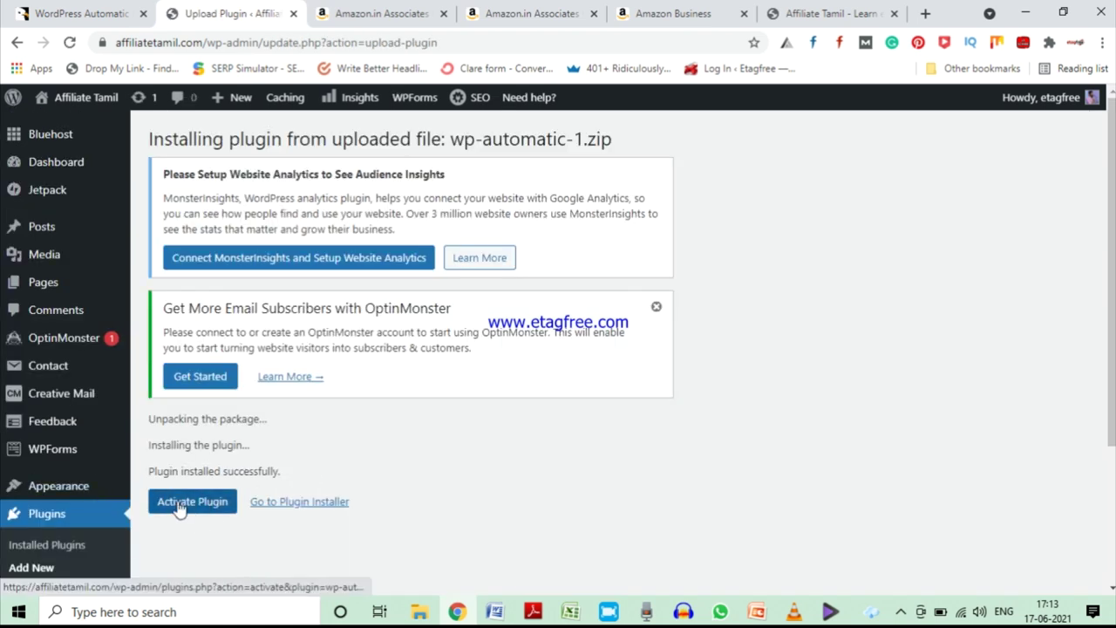
{"action": "left_click", "coordinate": [178, 509]}
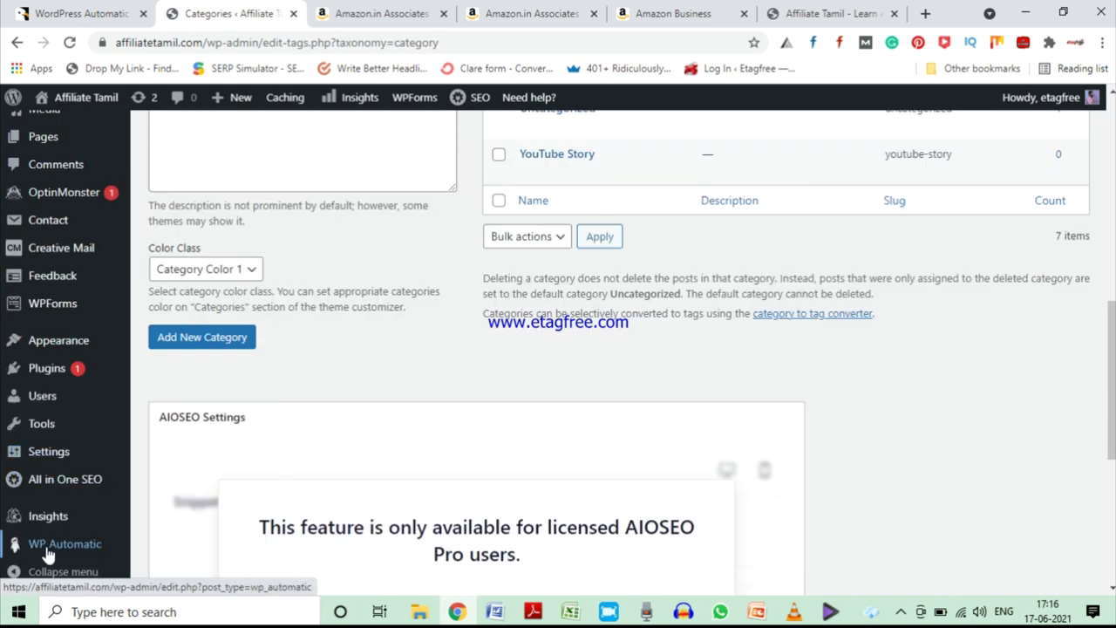
Open the general settings of the WP Automatic plugin at the Amazon settings.
{"action": "mouse_move", "coordinate": [111, 546]}
{"action": "left_click", "coordinate": [168, 525]}
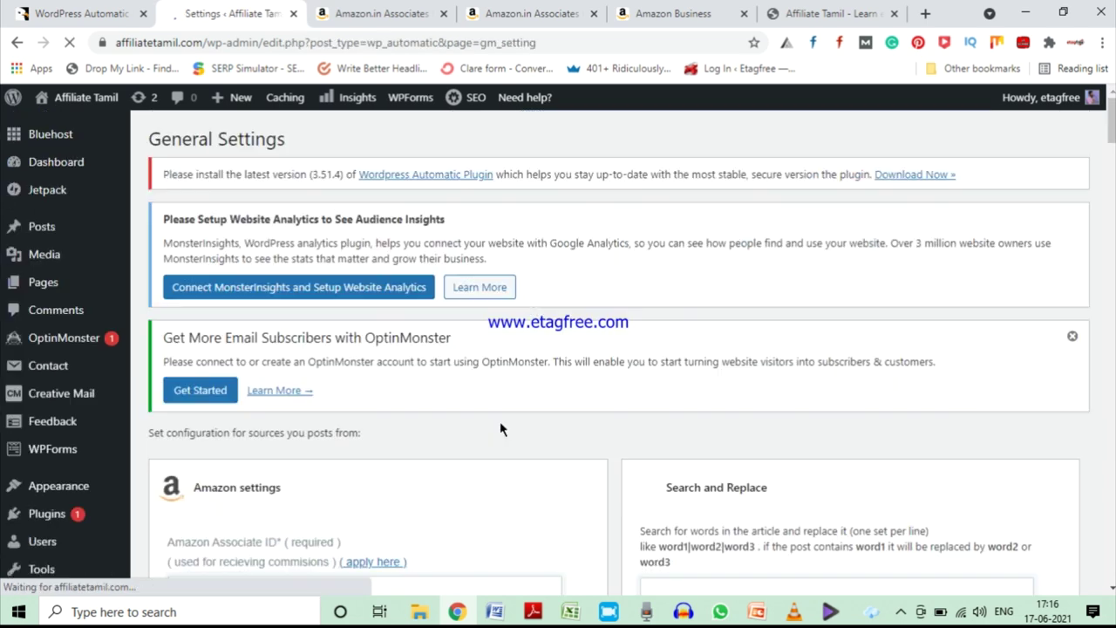
{"action": "scroll", "coordinate": [501, 426], "scroll_direction": "down", "scroll_amount": 3}
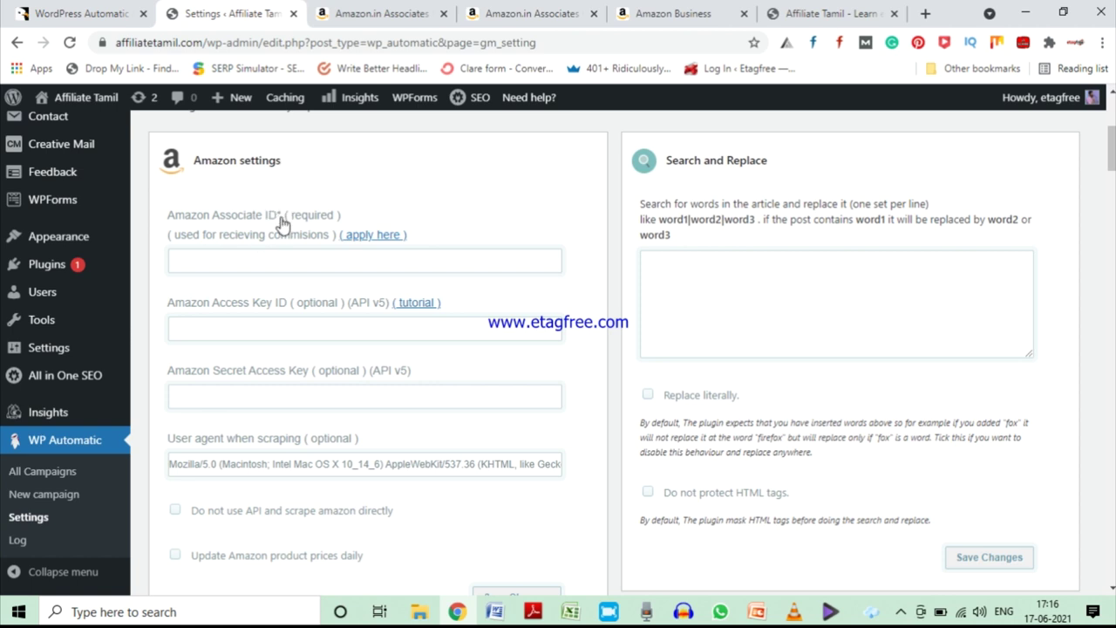
Copy the store ID from the signed-in Amazon Associates home page.
{"action": "left_click", "coordinate": [358, 11]}
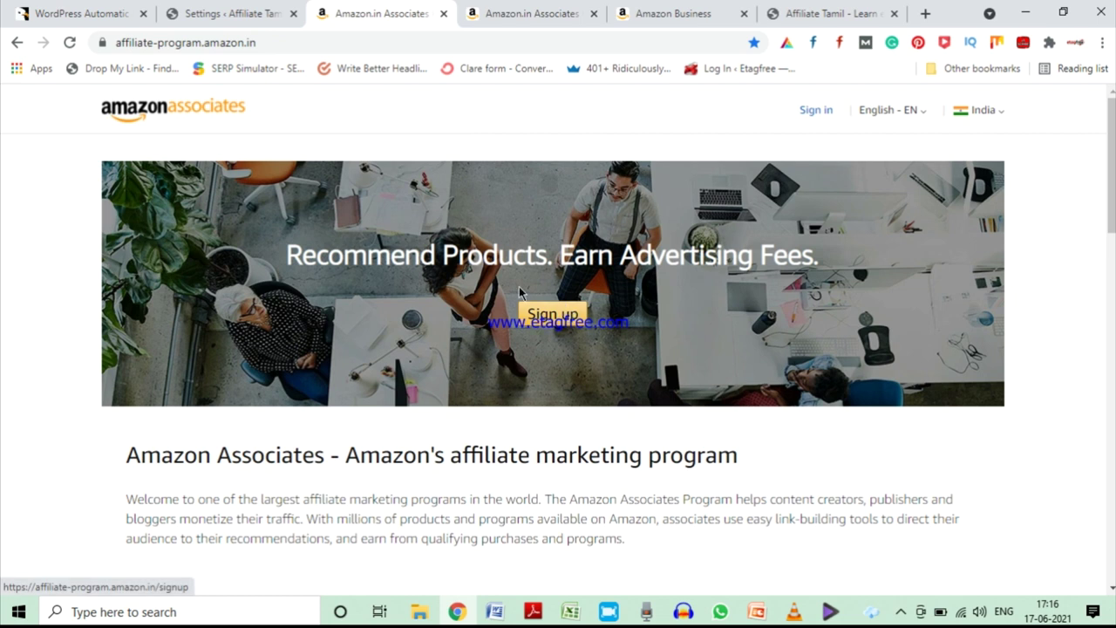
{"action": "left_click", "coordinate": [517, 14]}
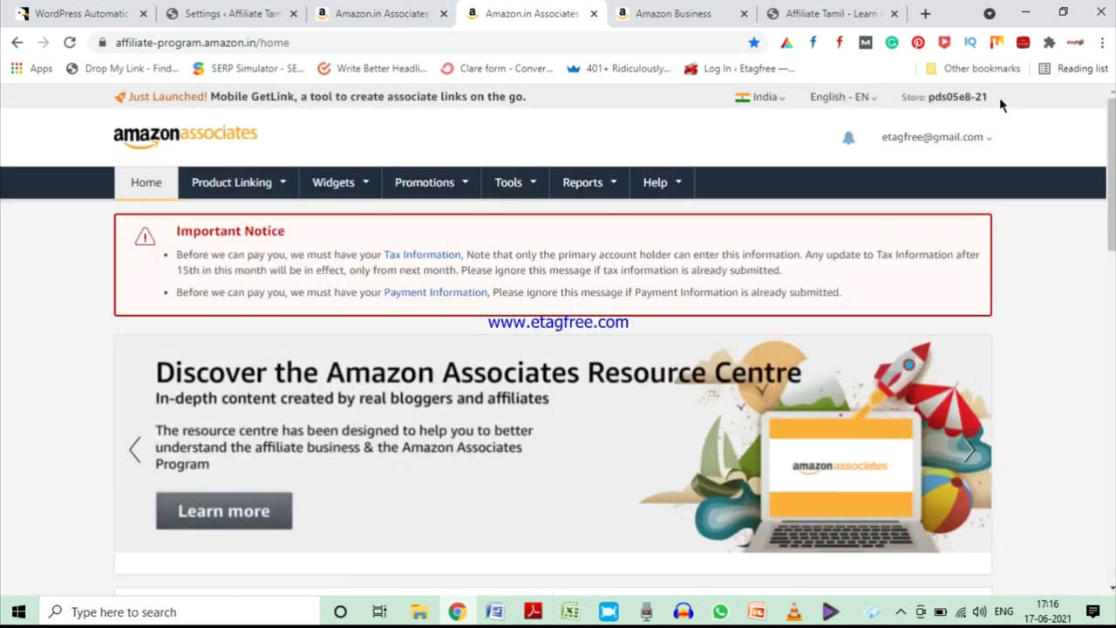
{"action": "mouse_move", "coordinate": [999, 94]}
{"action": "left_mouse_down"}
{"action": "mouse_move", "coordinate": [930, 96]}
{"action": "mouse_move", "coordinate": [989, 99]}
{"action": "left_mouse_up"}
{"action": "key", "text": "ctrl+c"}
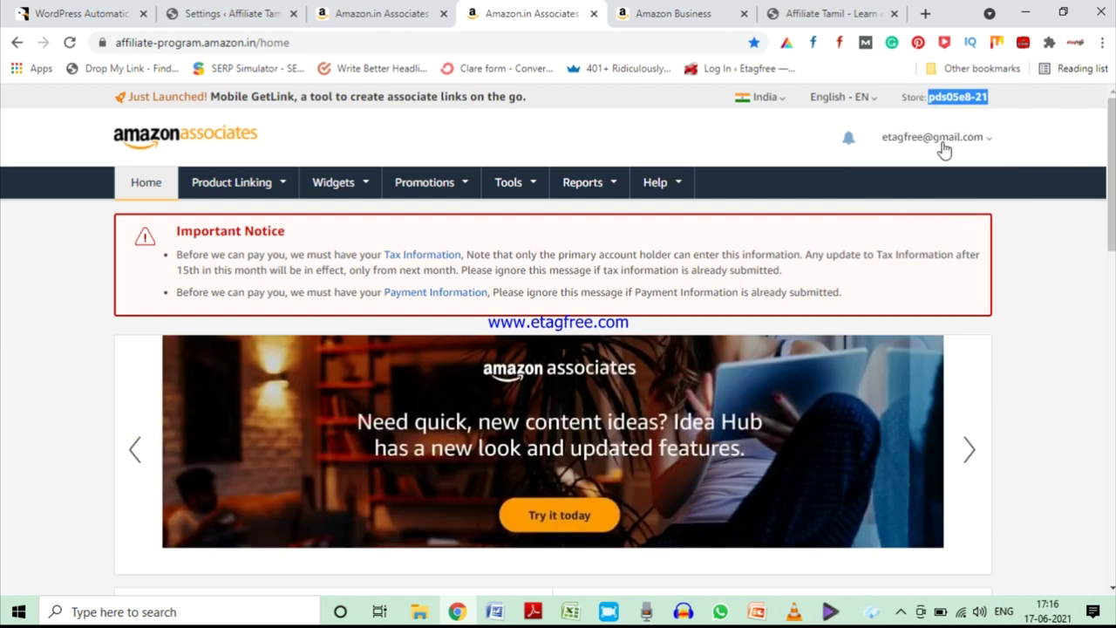
Paste the copied store ID as the Amazon Associate ID in the WP Automatic settings.
{"action": "left_click", "coordinate": [235, 13]}
{"action": "left_click", "coordinate": [271, 256]}
{"action": "key", "text": "ctrl+v"}
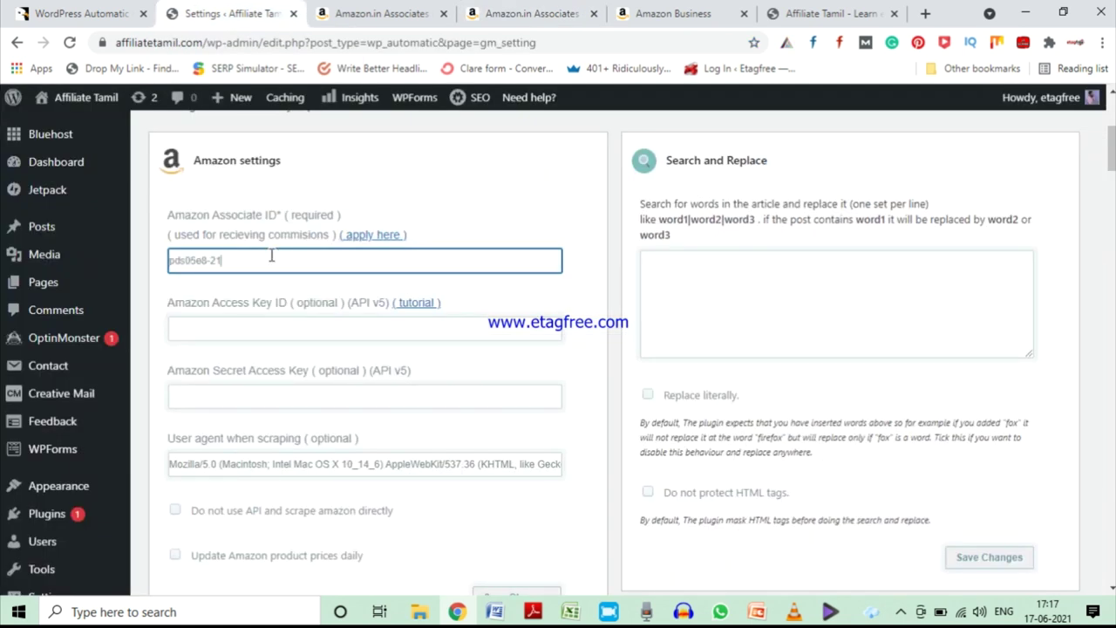
Enable scraping Amazon directly without the API and updating Amazon product prices daily, and save the Amazon settings.
{"action": "scroll", "coordinate": [328, 457], "scroll_direction": "down", "scroll_amount": 1}
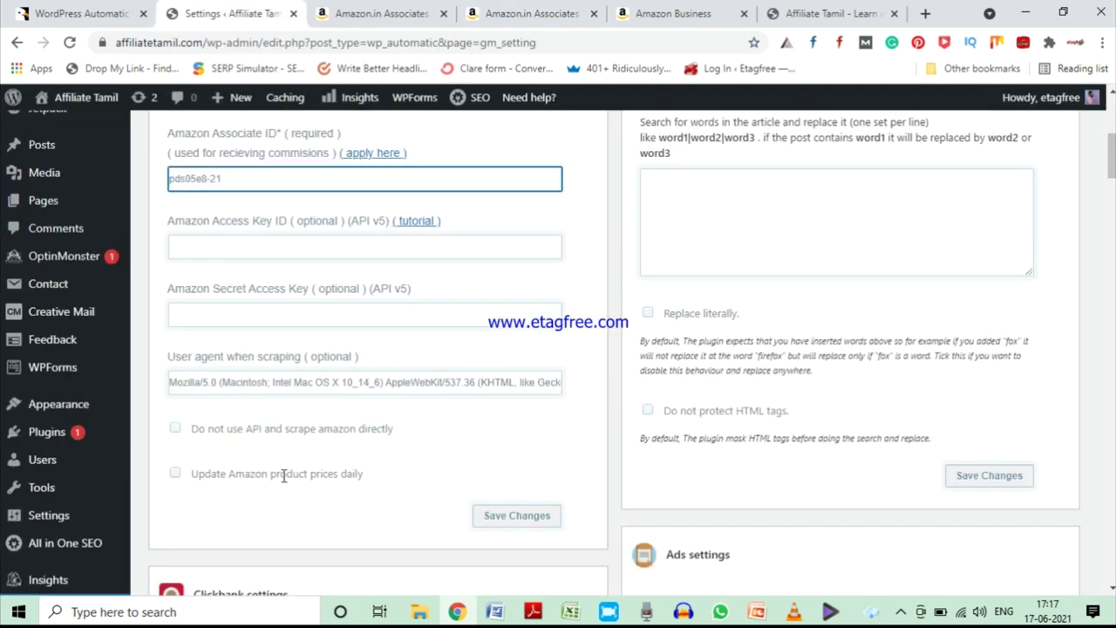
{"action": "left_click", "coordinate": [175, 429]}
{"action": "left_click", "coordinate": [174, 472]}
{"action": "scroll", "coordinate": [474, 475], "scroll_direction": "down", "scroll_amount": 1}
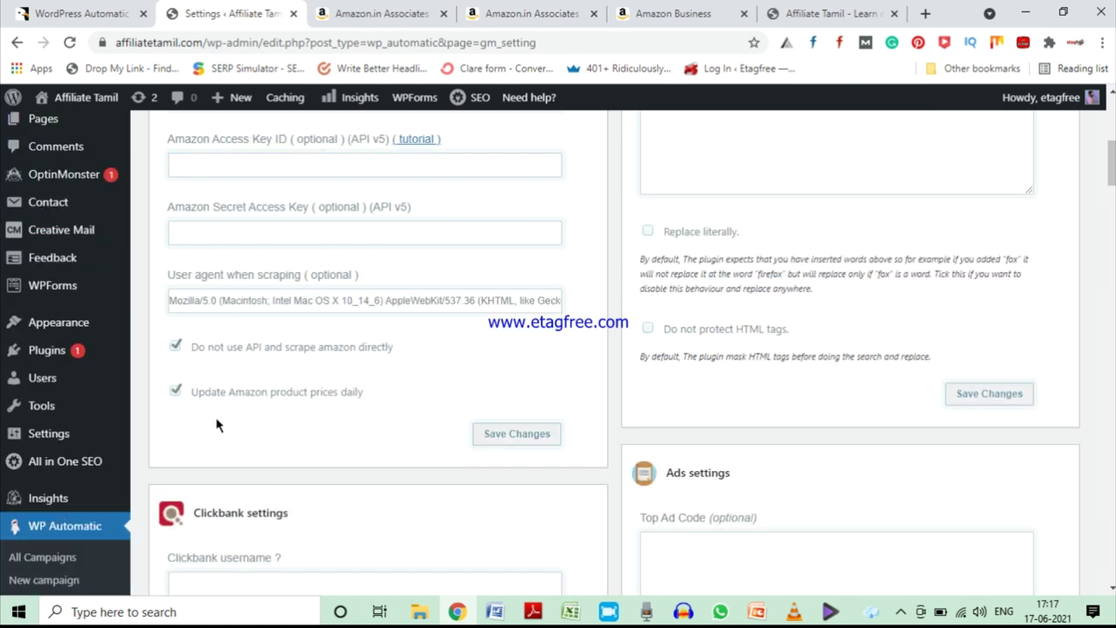
{"action": "left_click", "coordinate": [531, 443]}
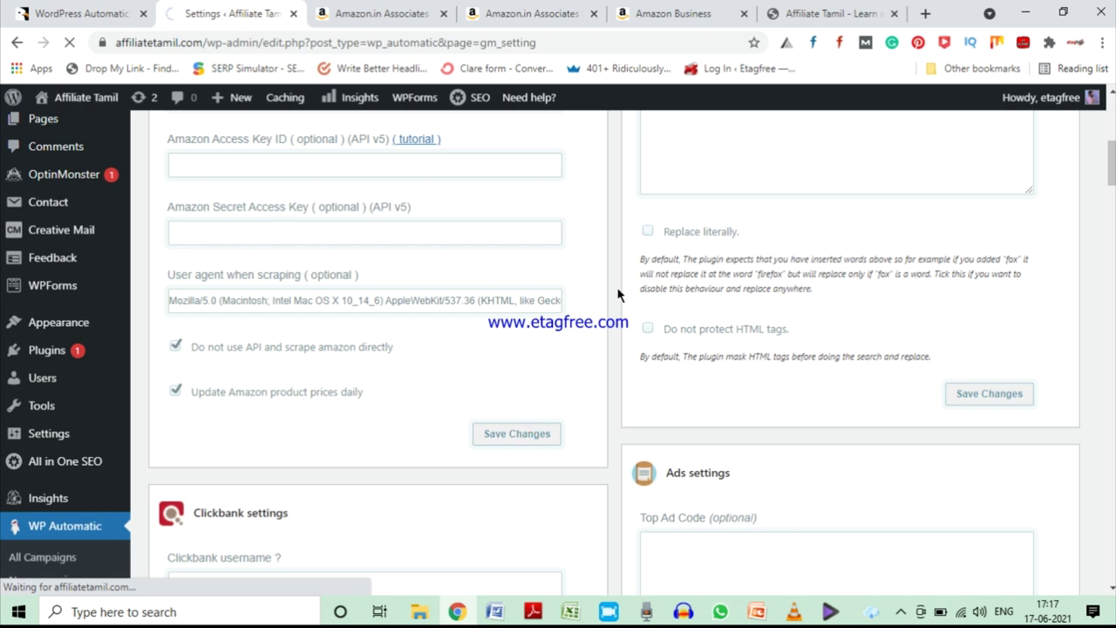
{"action": "left_click", "coordinate": [529, 439]}
{"action": "left_click", "coordinate": [530, 442]}
{"action": "left_click", "coordinate": [531, 442]}
{"action": "left_click", "coordinate": [530, 440]}
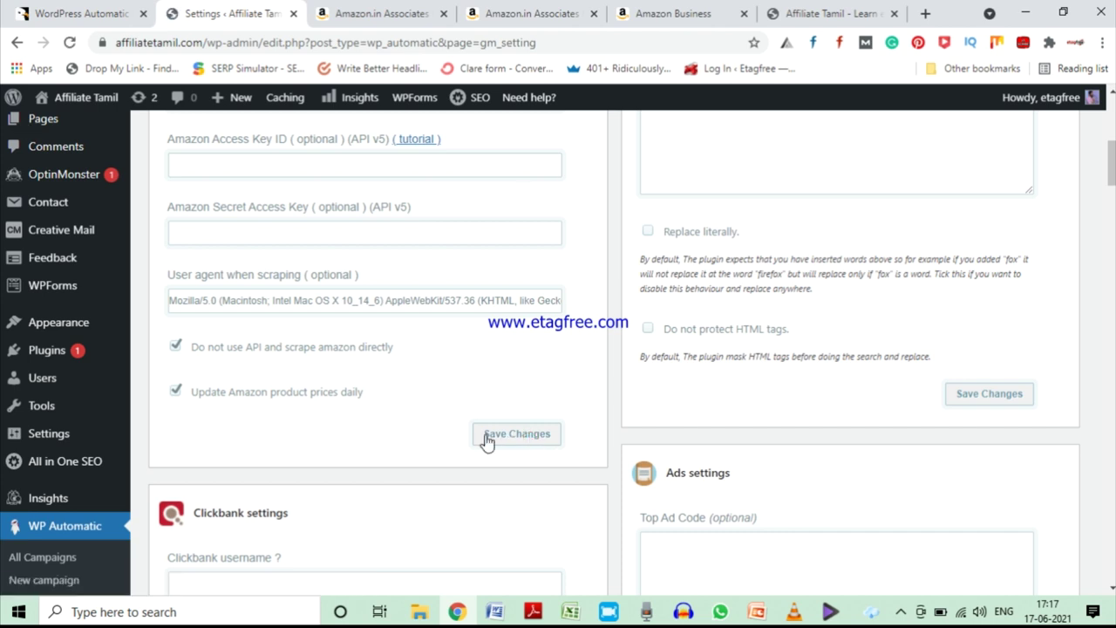
{"action": "left_click", "coordinate": [531, 440]}
{"action": "left_click", "coordinate": [531, 441]}
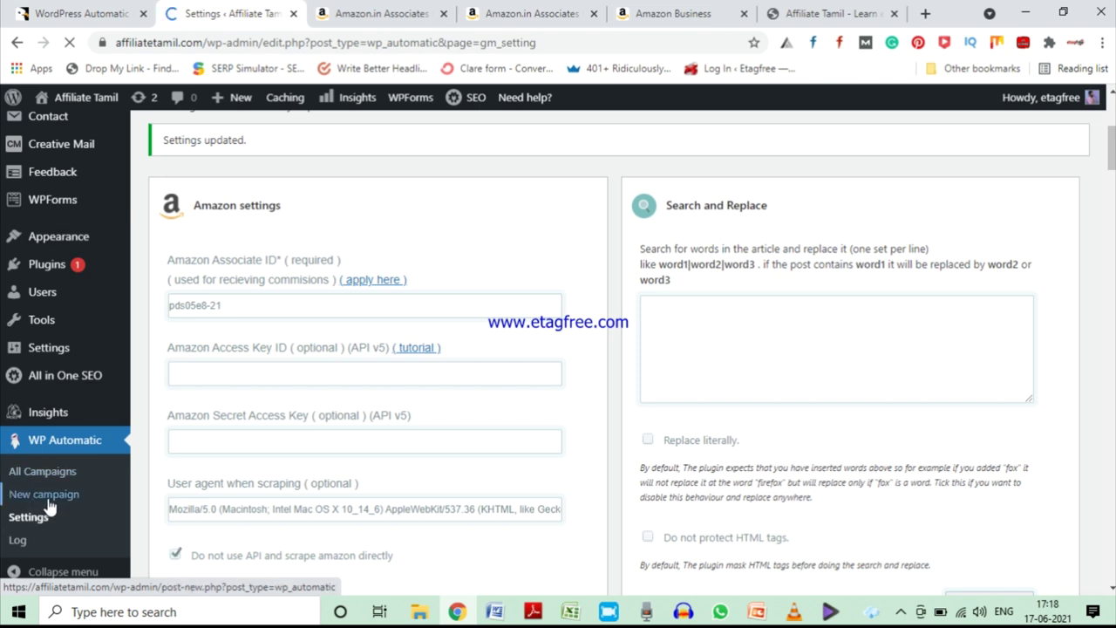
Create a new WP Automatic campaign titled Shoes.
{"action": "left_click", "coordinate": [28, 499]}
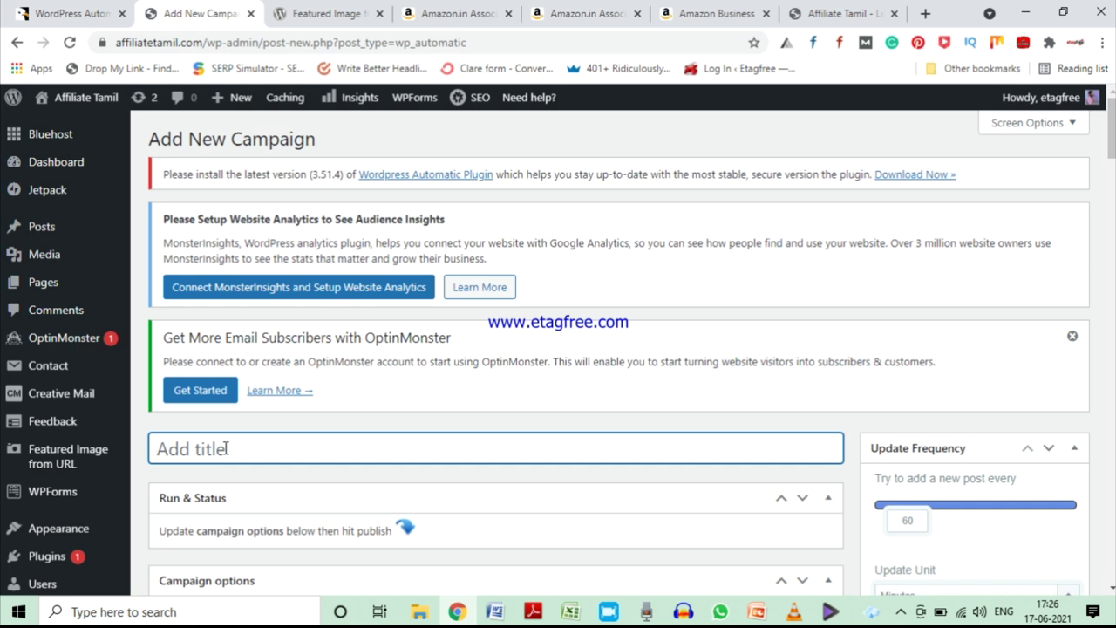
{"action": "type", "text": "s"}
{"action": "key", "text": "BackSpace"}
{"action": "key", "text": "BackSpace"}
{"action": "type", "text": "Shoes"}
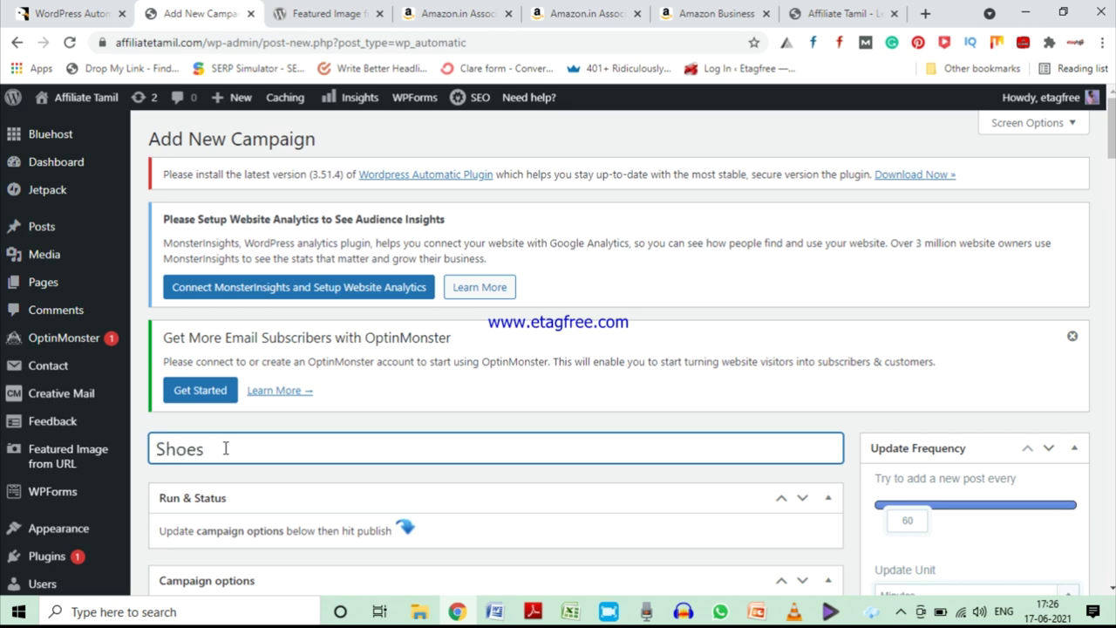
Set the campaign type of the Shoes campaign to Amazon.
{"action": "scroll", "coordinate": [225, 449], "scroll_direction": "down", "scroll_amount": 3}
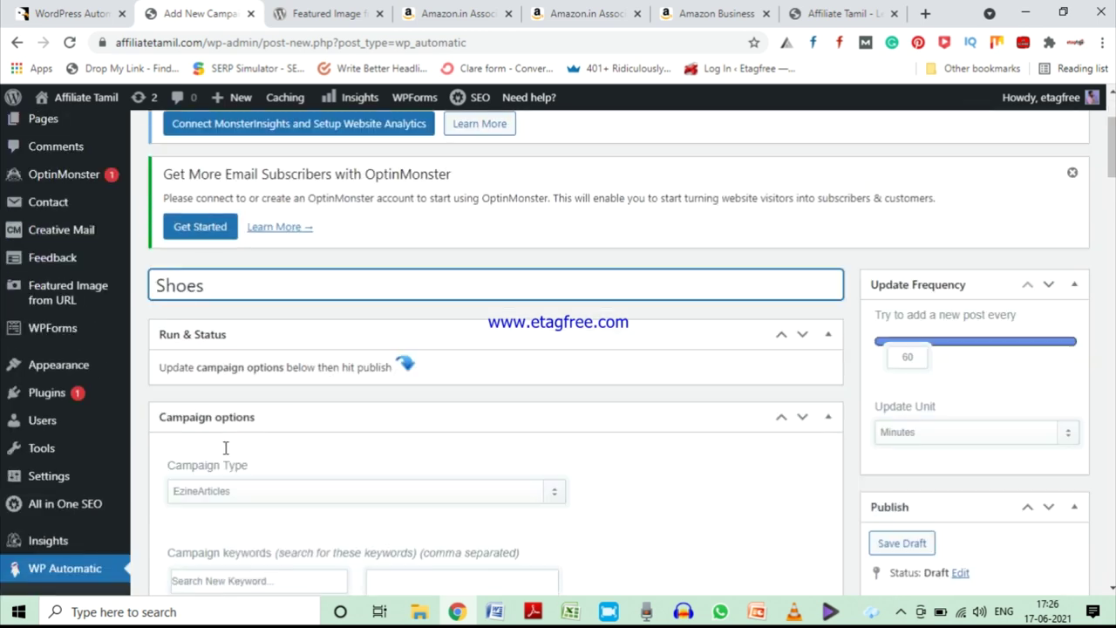
{"action": "left_click", "coordinate": [255, 415]}
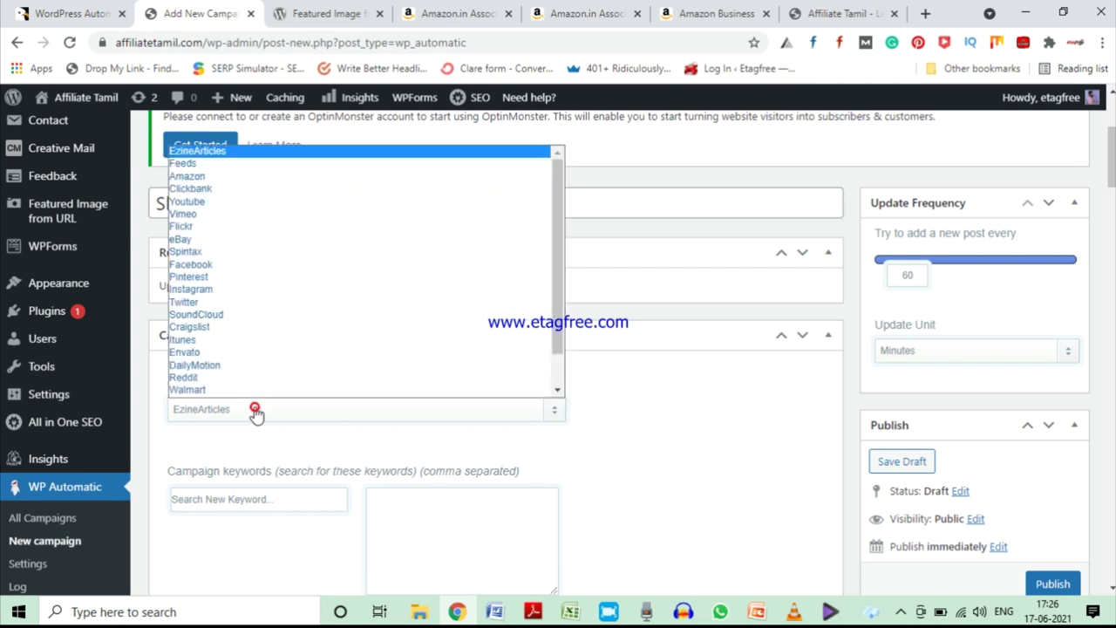
{"action": "left_click", "coordinate": [227, 169]}
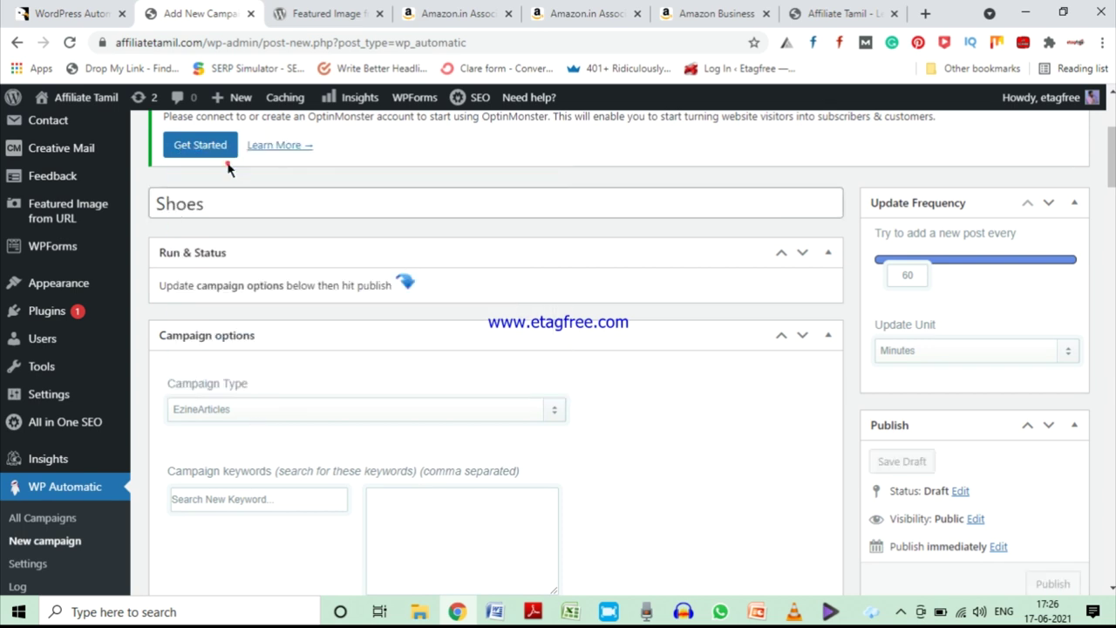
{"action": "scroll", "coordinate": [723, 406], "scroll_direction": "down", "scroll_amount": 2}
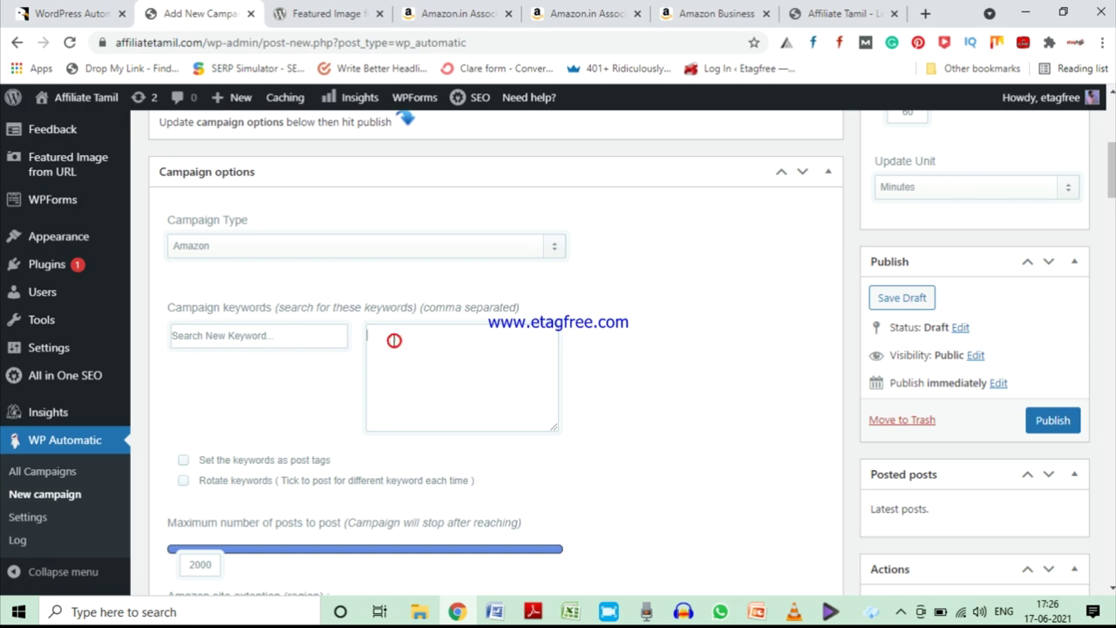
Switch to the Amazon store page, search for the suggested phrase "shoes for man" and copy that phrase.
{"action": "left_click", "coordinate": [605, 11]}
{"action": "left_click", "coordinate": [709, 10]}
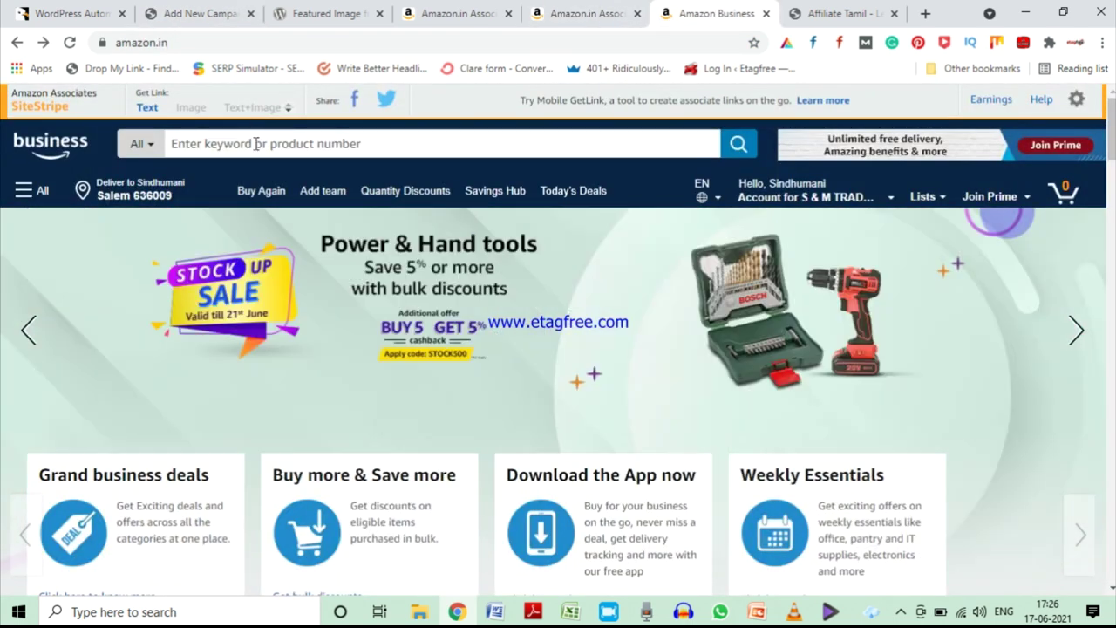
{"action": "left_click", "coordinate": [257, 144]}
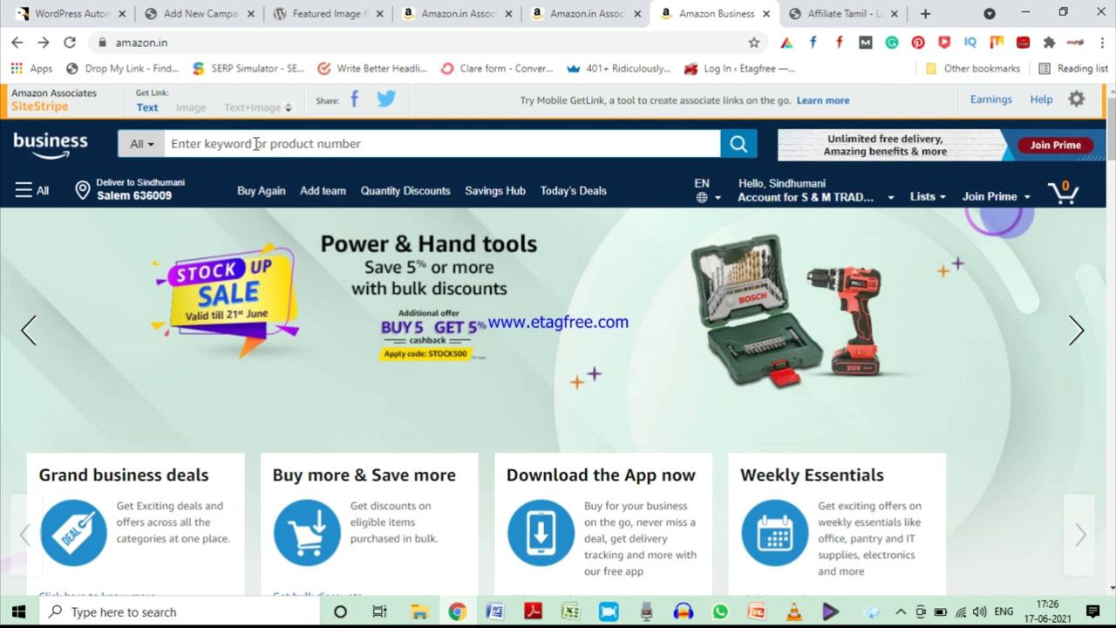
{"action": "type", "text": "shoes"}
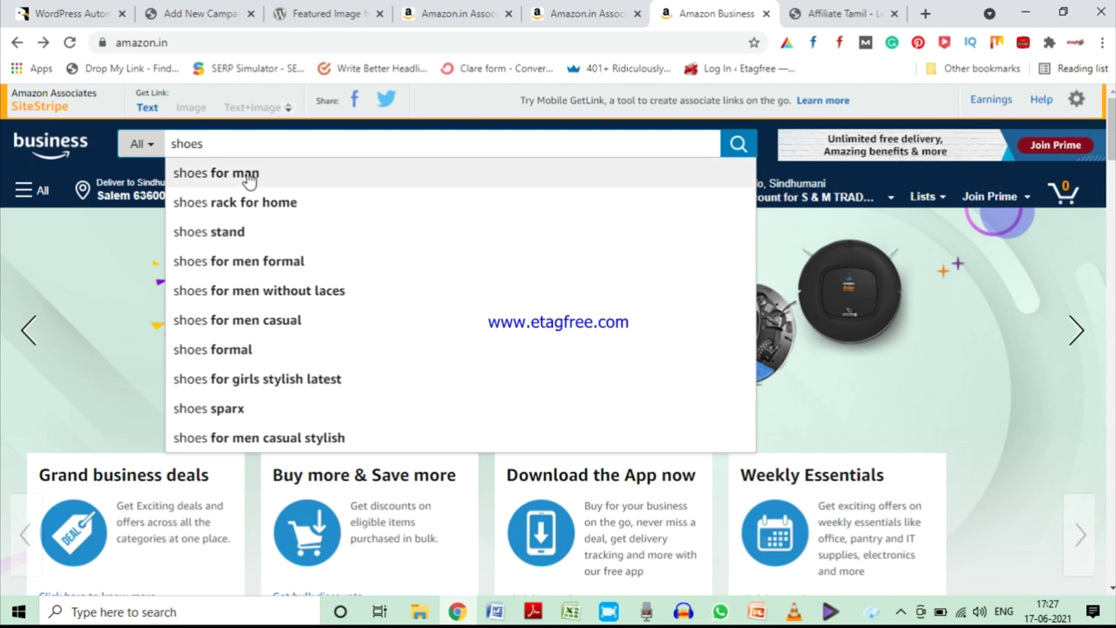
{"action": "left_click", "coordinate": [248, 174]}
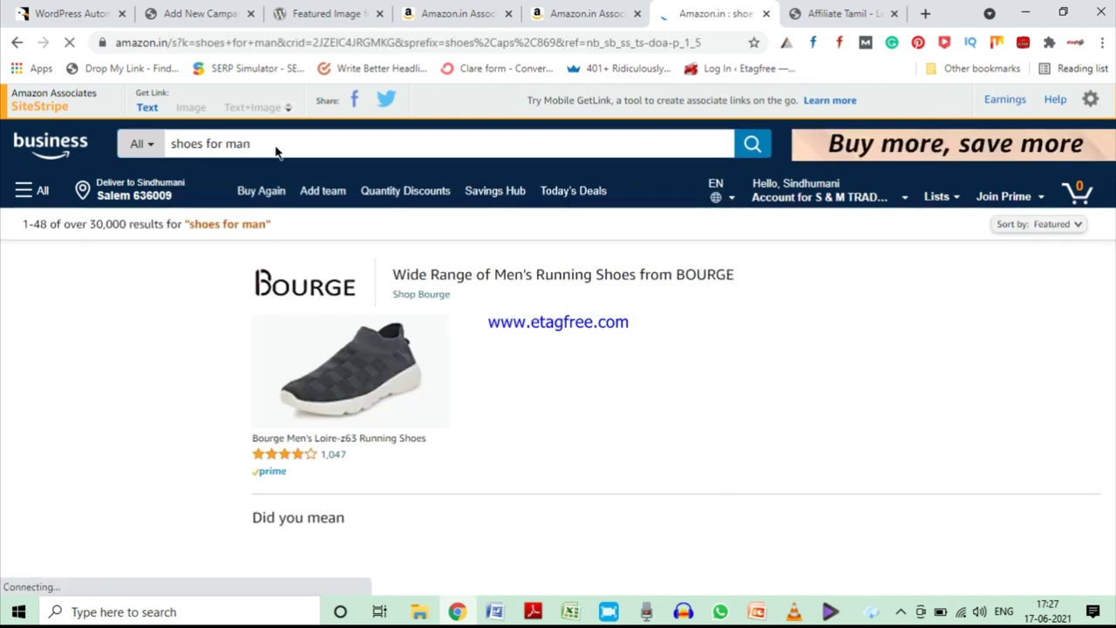
{"action": "triple_click", "coordinate": [275, 145]}
{"action": "key", "text": "ctrl+c"}
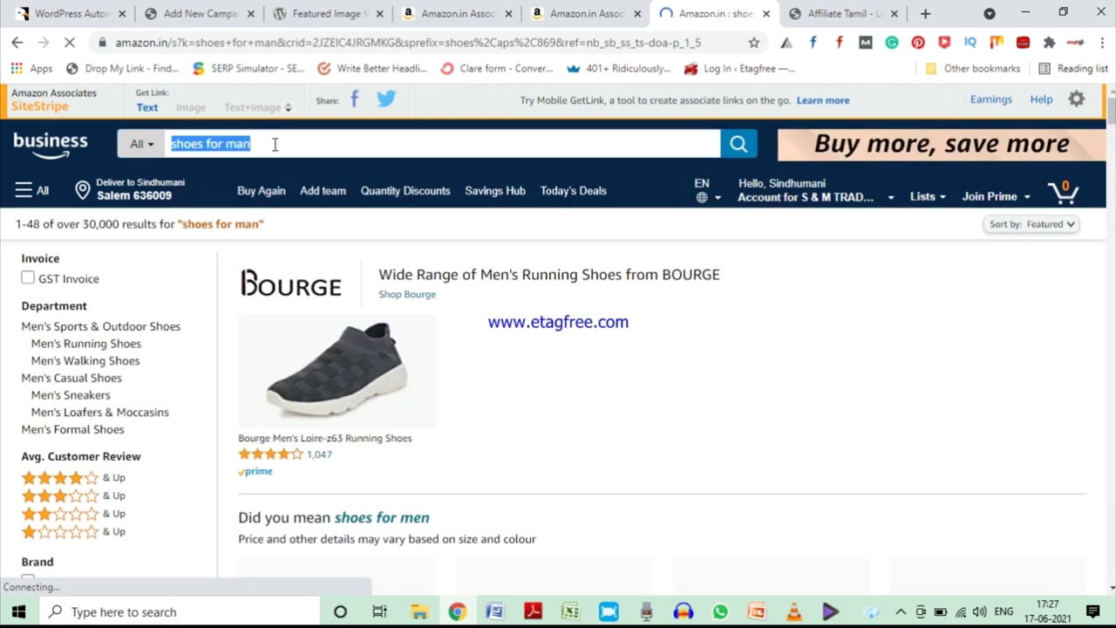
Return to the Shoes campaign and add the copied phrase "shoes for man" to its campaign keywords.
{"action": "left_click", "coordinate": [206, 11]}
{"action": "key", "text": "ctrl+v"}
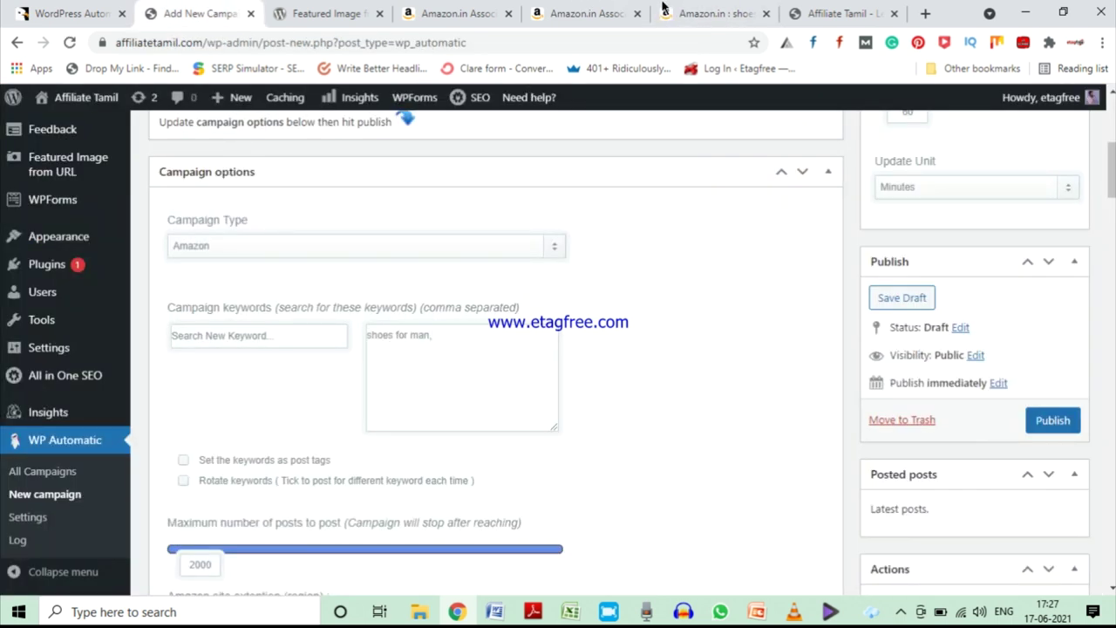
Search Amazon for the suggested phrase "shoes for man's casual" and add that phrase to the campaign keywords.
{"action": "left_click", "coordinate": [663, 7]}
{"action": "left_click", "coordinate": [308, 146]}
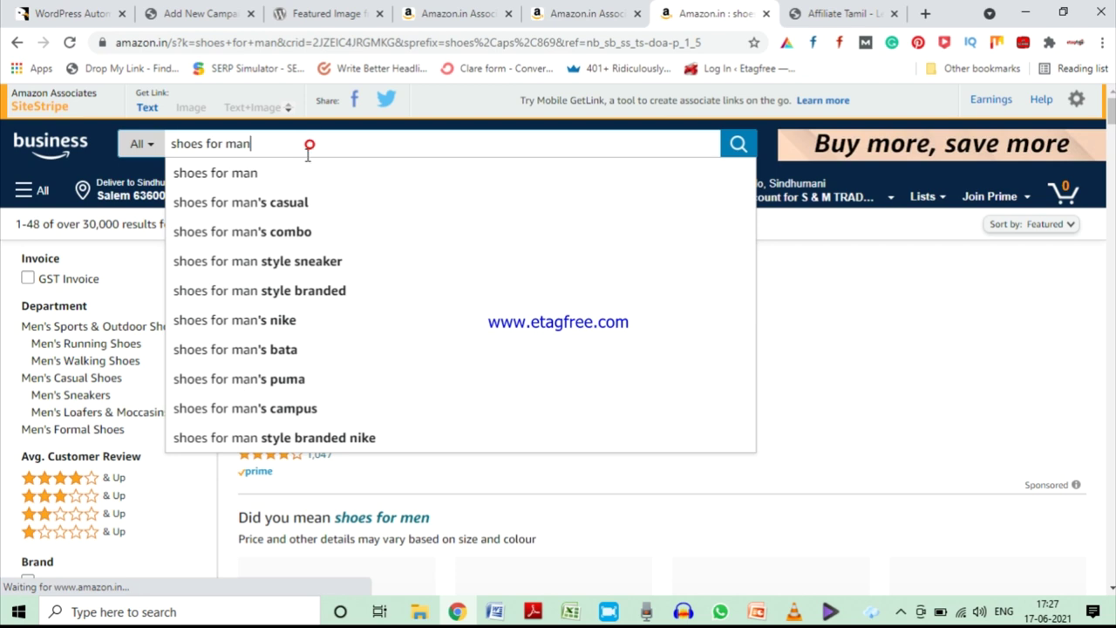
{"action": "left_click", "coordinate": [292, 203]}
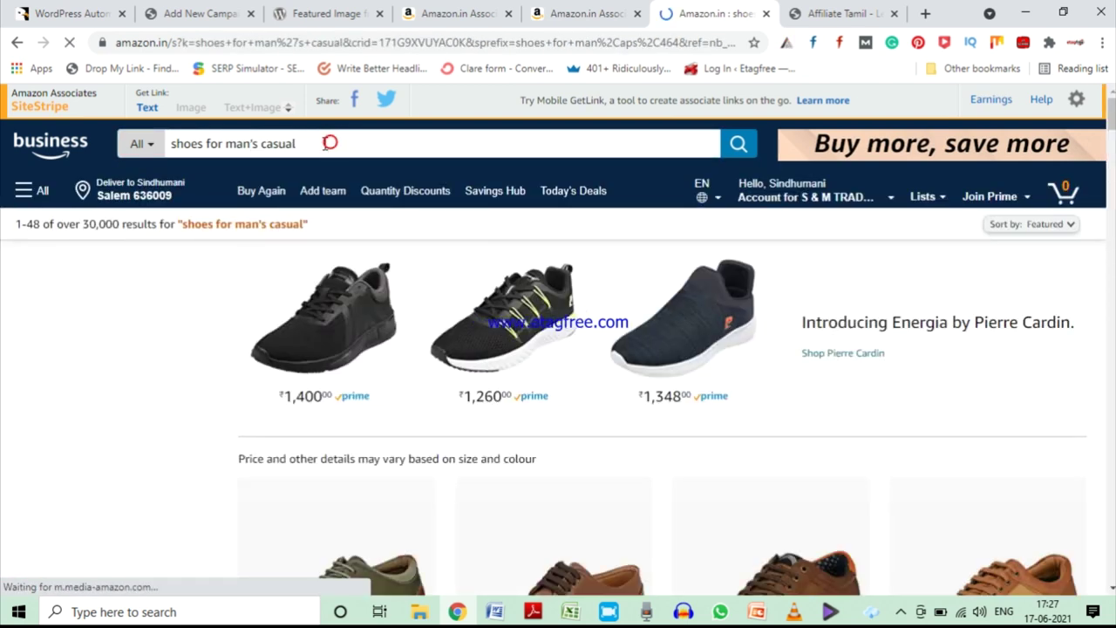
{"action": "left_click_drag", "start_coordinate": [330, 143], "coordinate": [261, 144]}
{"action": "left_click", "coordinate": [174, 144]}
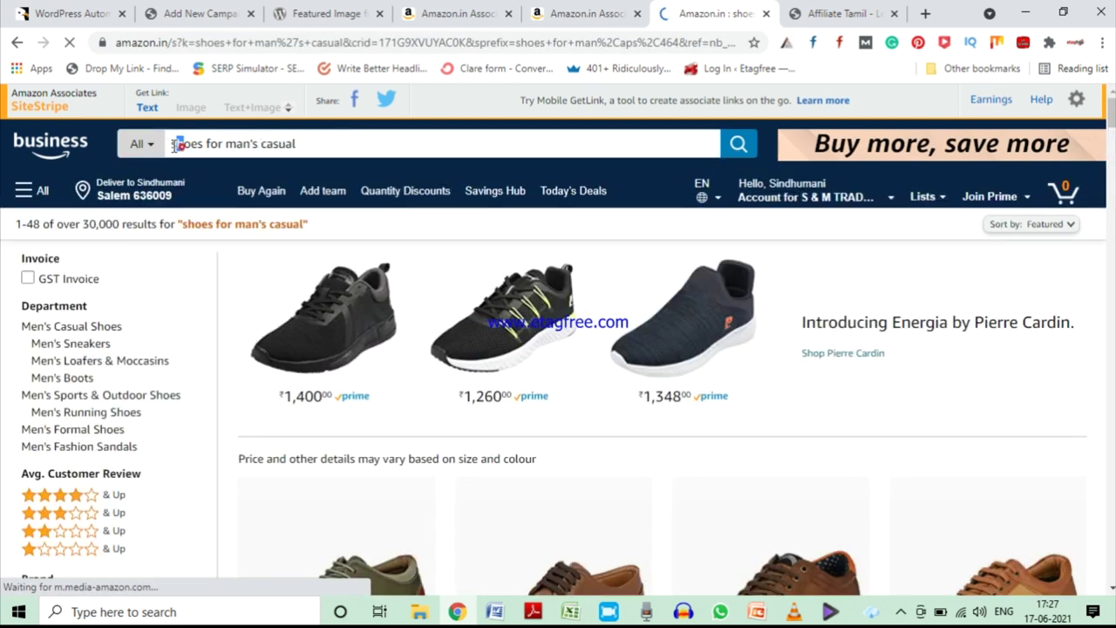
{"action": "triple_click", "coordinate": [339, 145]}
{"action": "key", "text": "ctrl+c"}
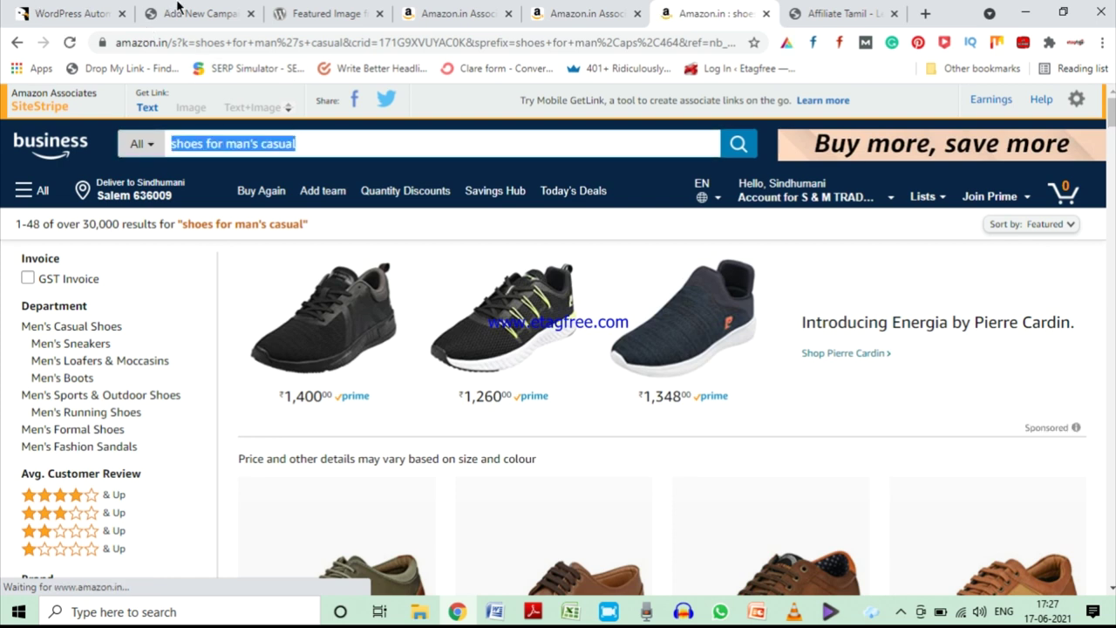
{"action": "left_click", "coordinate": [180, 10]}
{"action": "key", "text": "ctrl+v"}
Search Amazon for the suggested phrase "shoes for mens casual white" and add that phrase to the campaign keywords.
{"action": "left_click", "coordinate": [713, 15]}
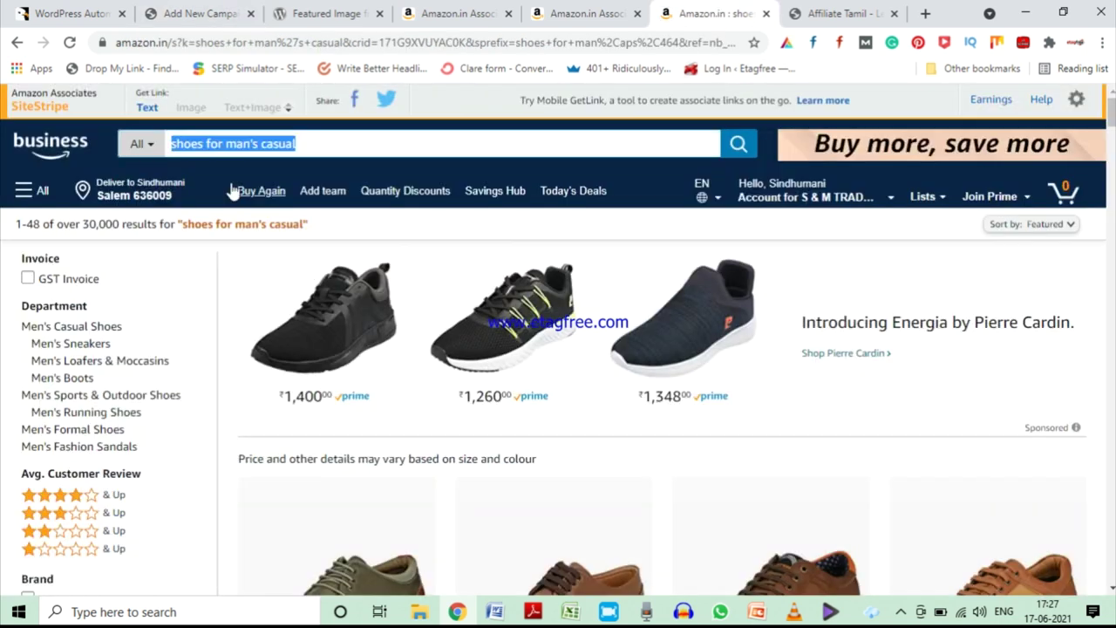
{"action": "left_click", "coordinate": [324, 145]}
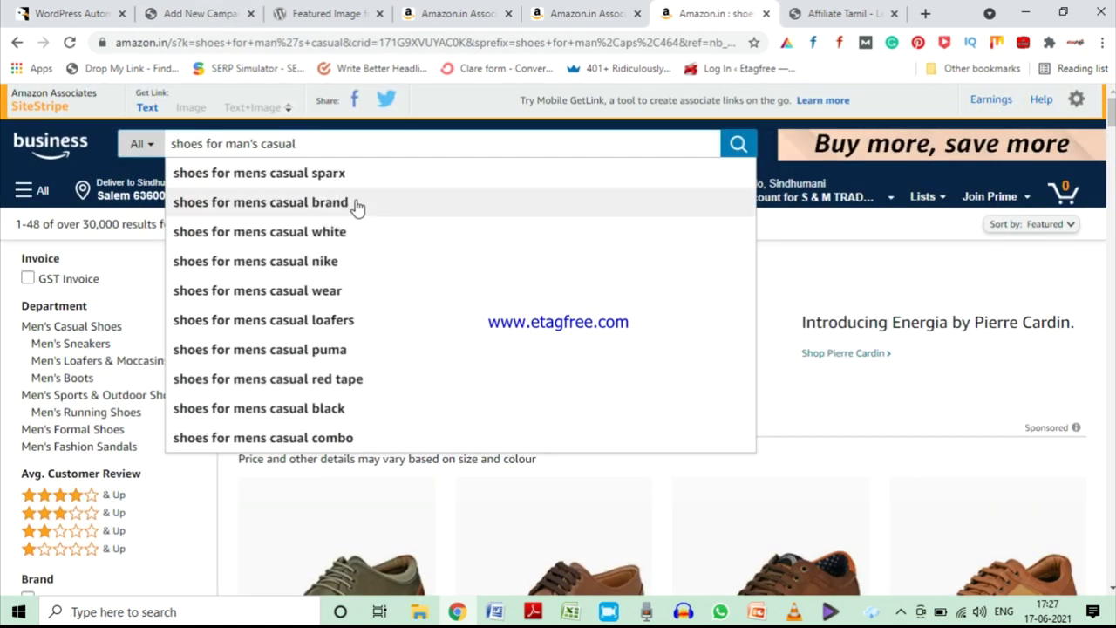
{"action": "left_click", "coordinate": [346, 232]}
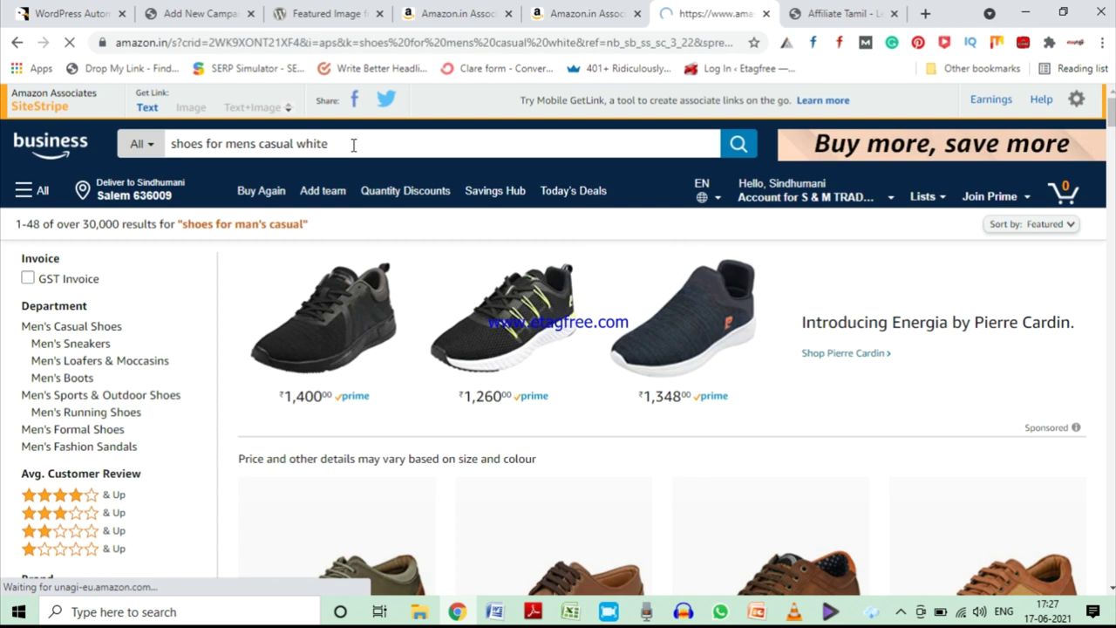
{"action": "triple_click", "coordinate": [362, 143]}
{"action": "key", "text": "ctrl+c"}
{"action": "left_click", "coordinate": [202, 13]}
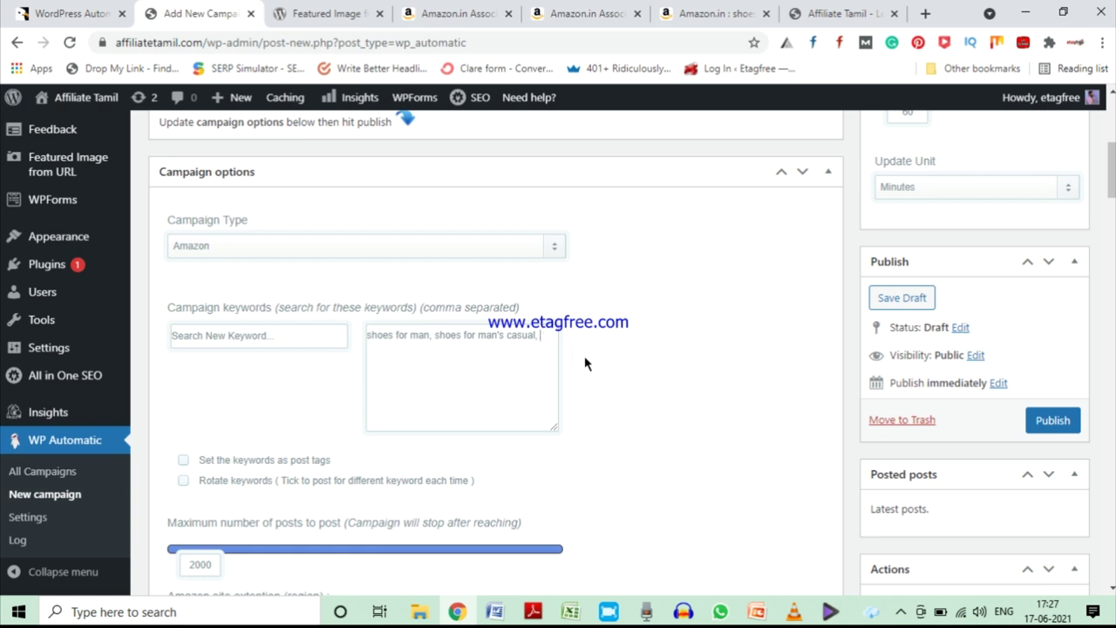
{"action": "key", "text": "ctrl+v"}
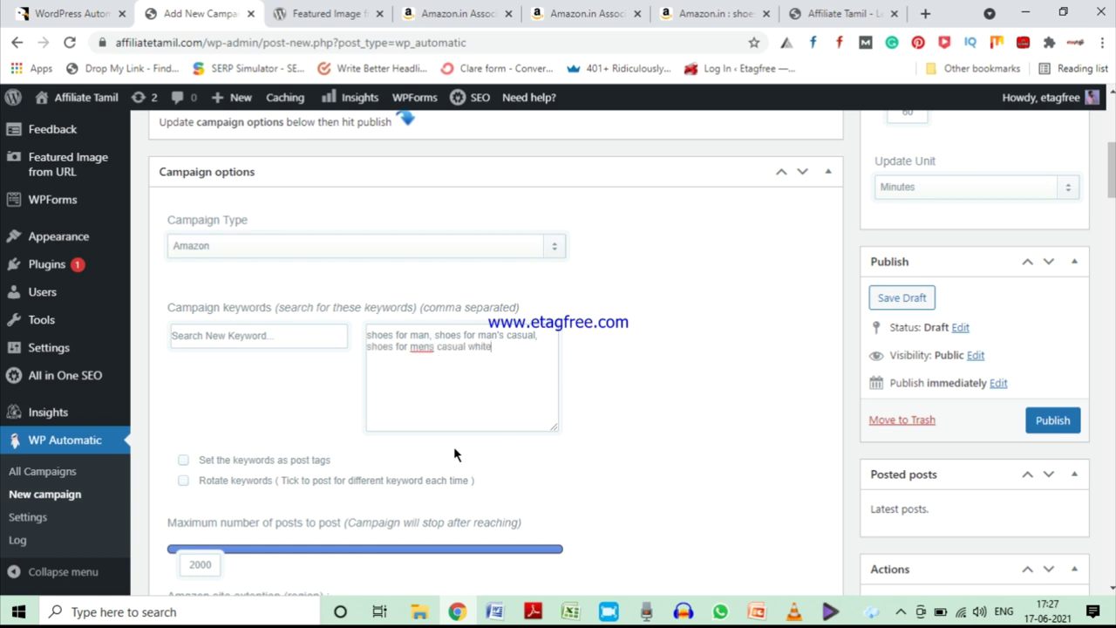
Set the keywords as post tags, limited to the keyword used to fetch each item, and enable keyword rotation.
{"action": "scroll", "coordinate": [501, 449], "scroll_direction": "down", "scroll_amount": 2}
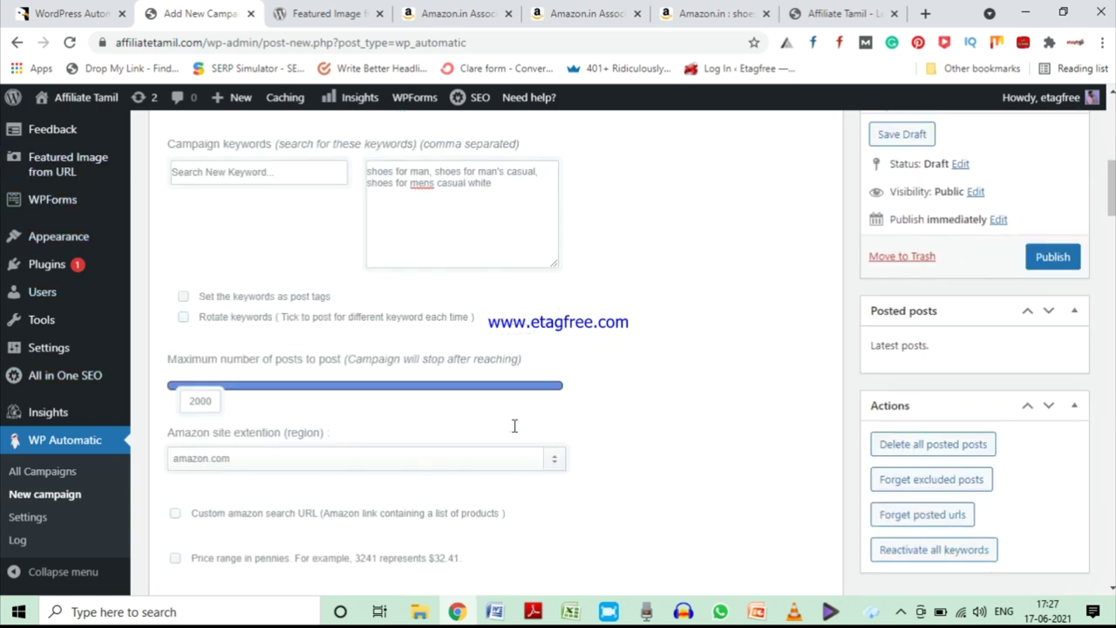
{"action": "left_click", "coordinate": [184, 297]}
{"action": "left_click", "coordinate": [188, 329]}
{"action": "left_click", "coordinate": [183, 352]}
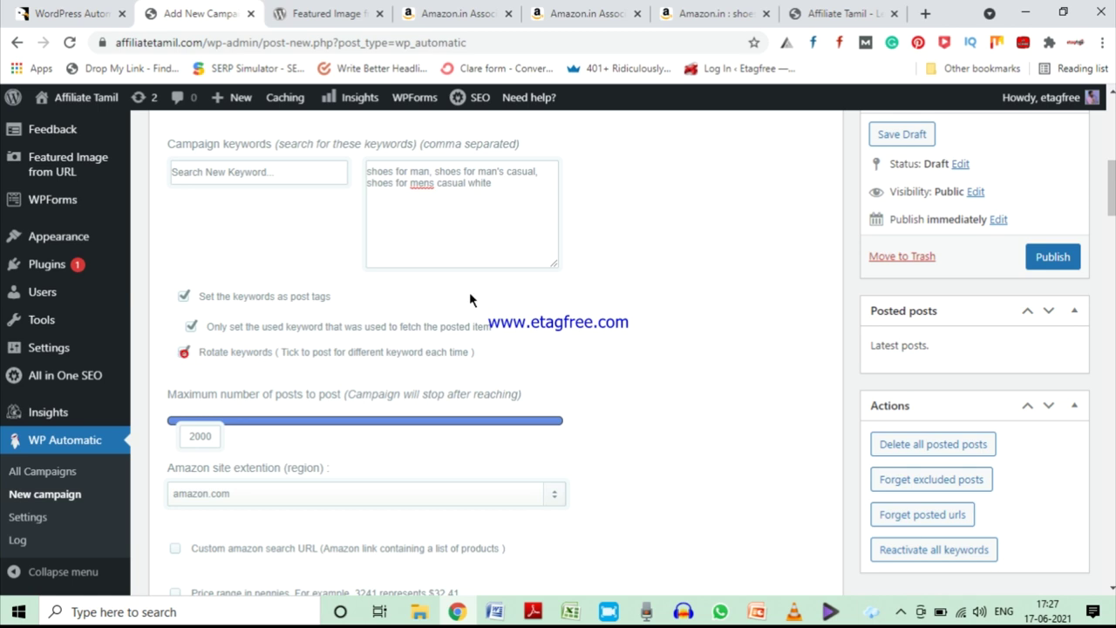
Set the campaign's Amazon site region to amazon.in.
{"action": "scroll", "coordinate": [506, 349], "scroll_direction": "down", "scroll_amount": 1}
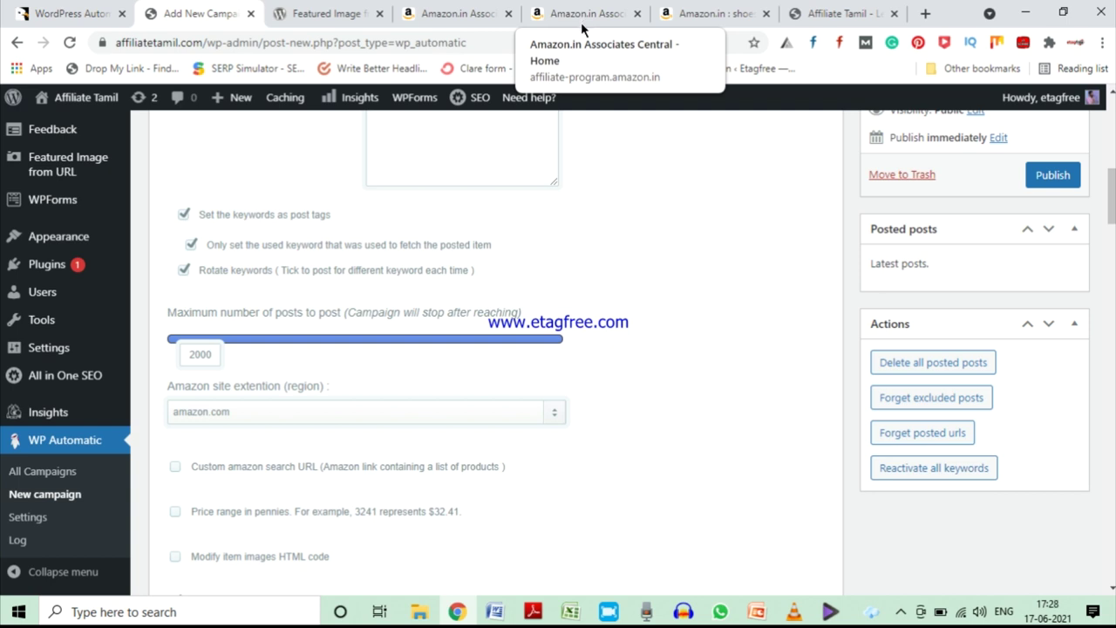
{"action": "left_click", "coordinate": [243, 417]}
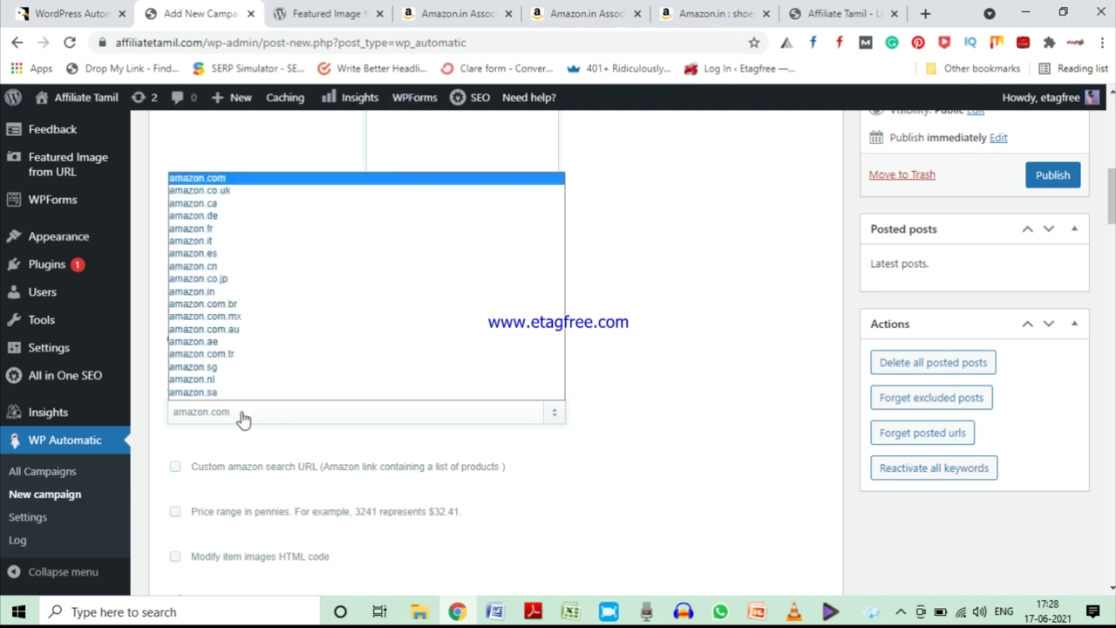
{"action": "left_click", "coordinate": [200, 291]}
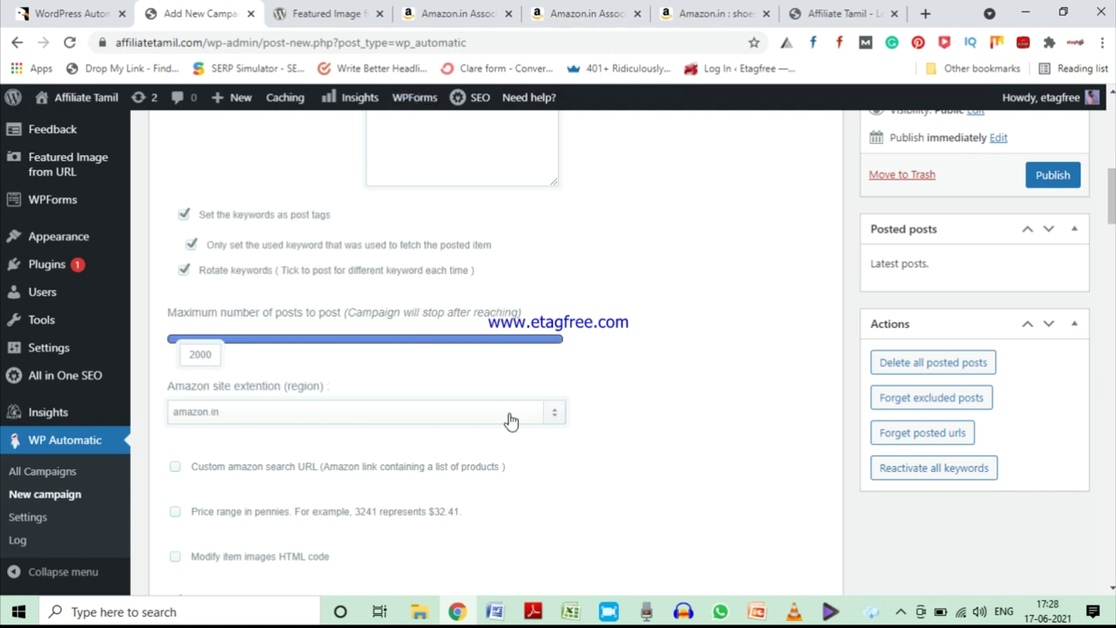
Review the campaign's remaining Amazon options, post template, post type, posts author and new post status.
{"action": "scroll", "coordinate": [639, 473], "scroll_direction": "down", "scroll_amount": 1}
{"action": "scroll", "coordinate": [330, 496], "scroll_direction": "down", "scroll_amount": 1}
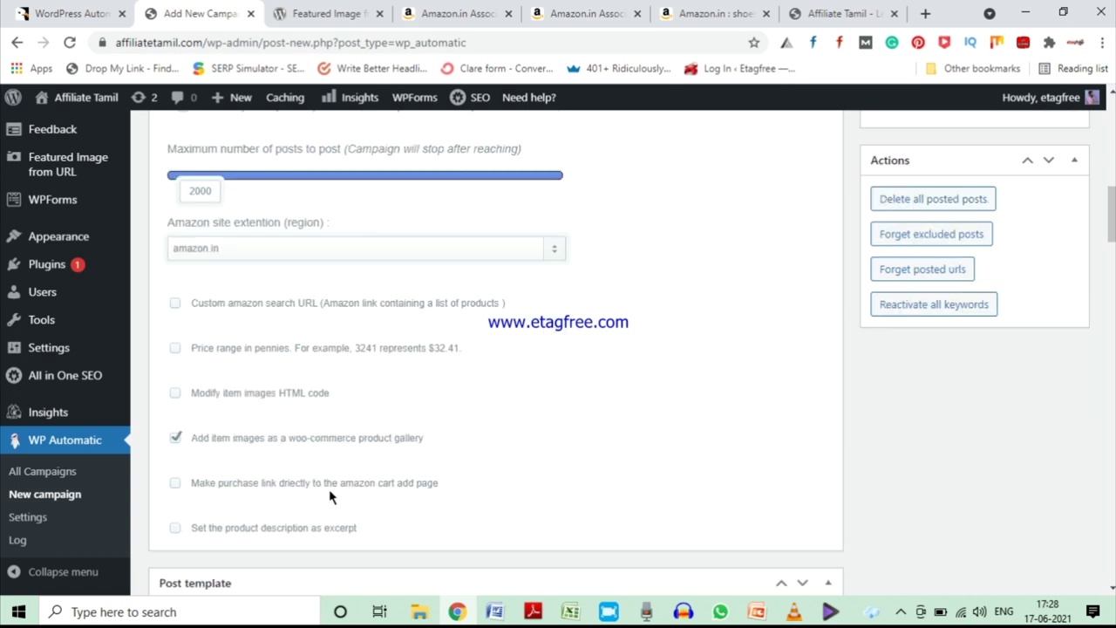
{"action": "scroll", "coordinate": [464, 494], "scroll_direction": "down", "scroll_amount": 2}
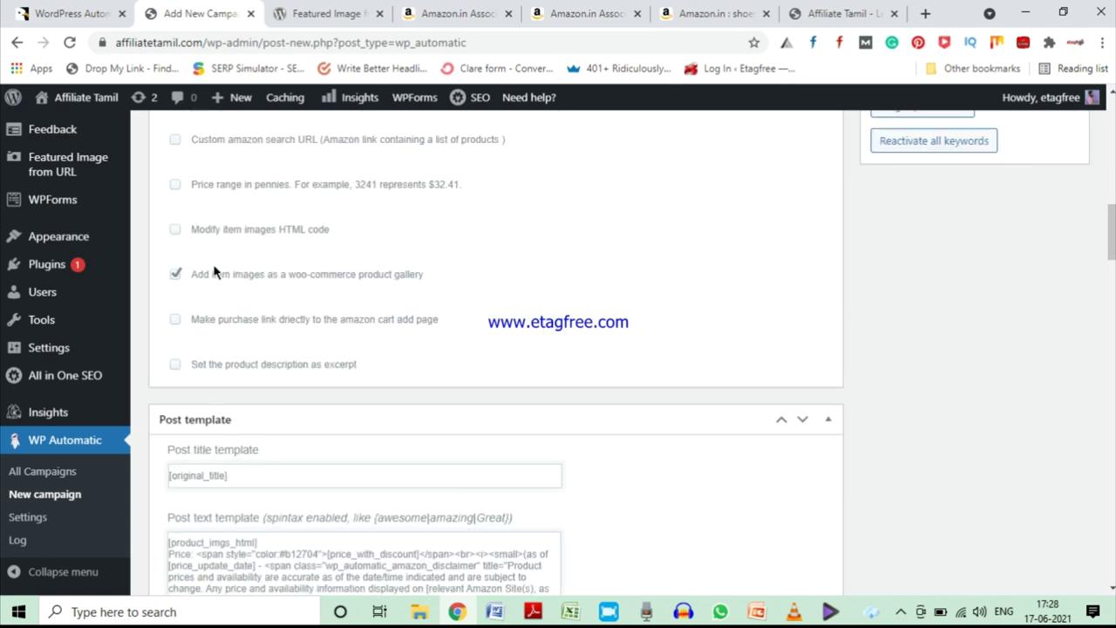
{"action": "scroll", "coordinate": [651, 448], "scroll_direction": "down", "scroll_amount": 3}
{"action": "scroll", "coordinate": [651, 447], "scroll_direction": "down", "scroll_amount": 2}
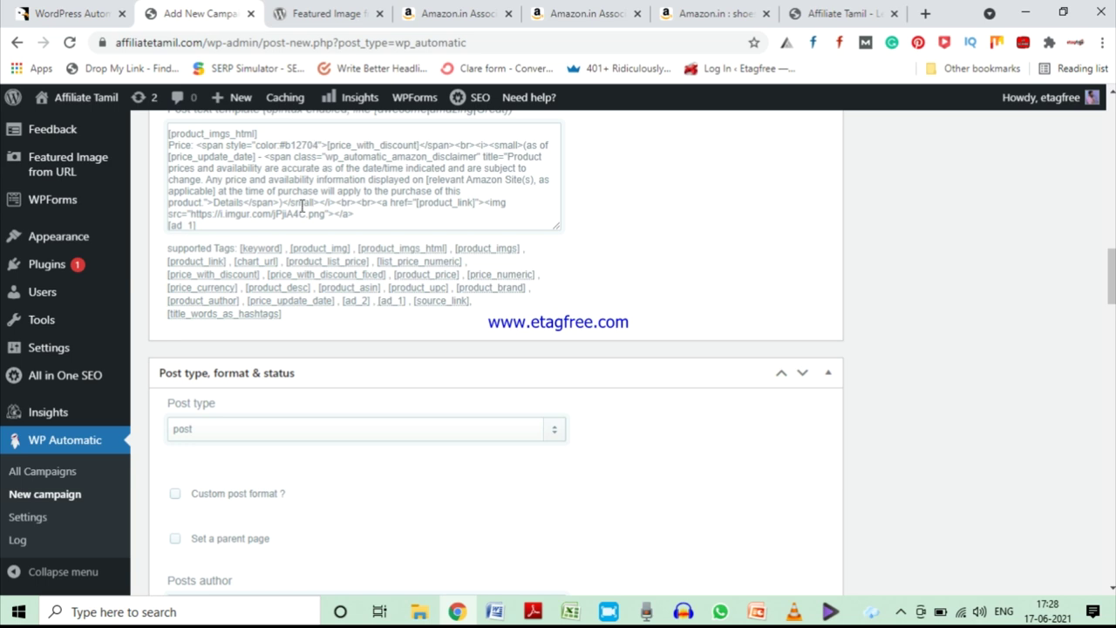
{"action": "scroll", "coordinate": [406, 485], "scroll_direction": "down", "scroll_amount": 2}
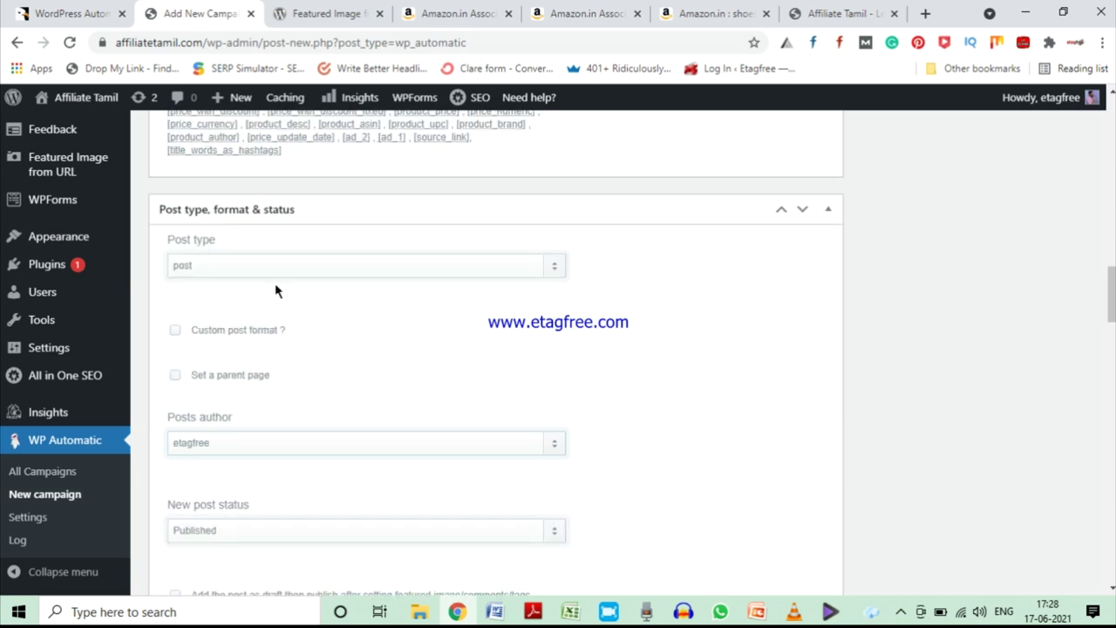
{"action": "scroll", "coordinate": [443, 371], "scroll_direction": "down", "scroll_amount": 2}
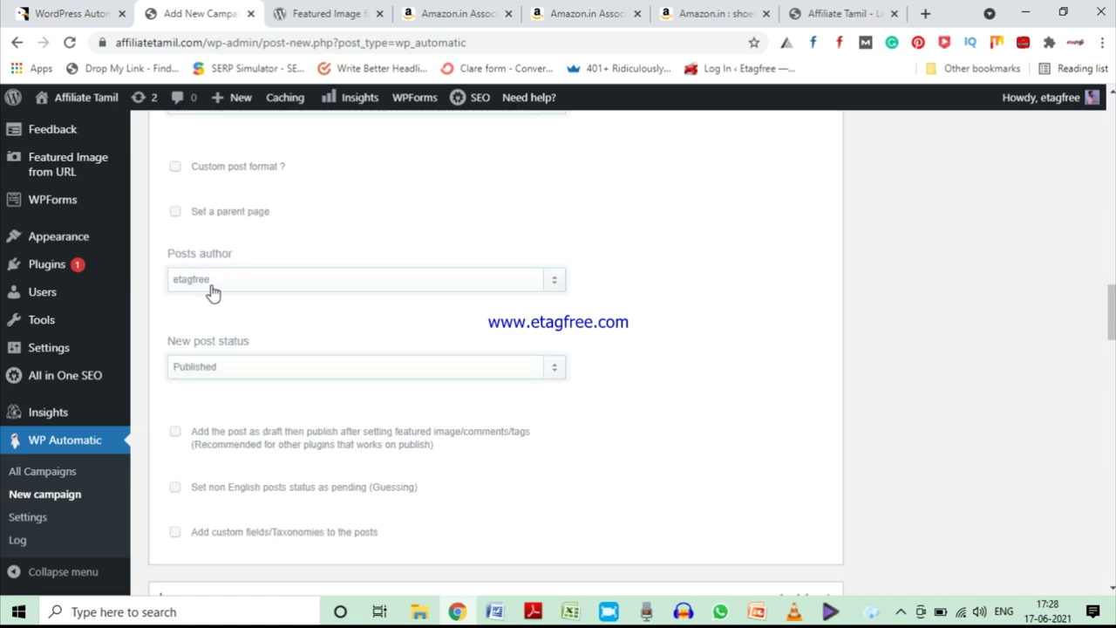
{"action": "scroll", "coordinate": [541, 383], "scroll_direction": "down", "scroll_amount": 2}
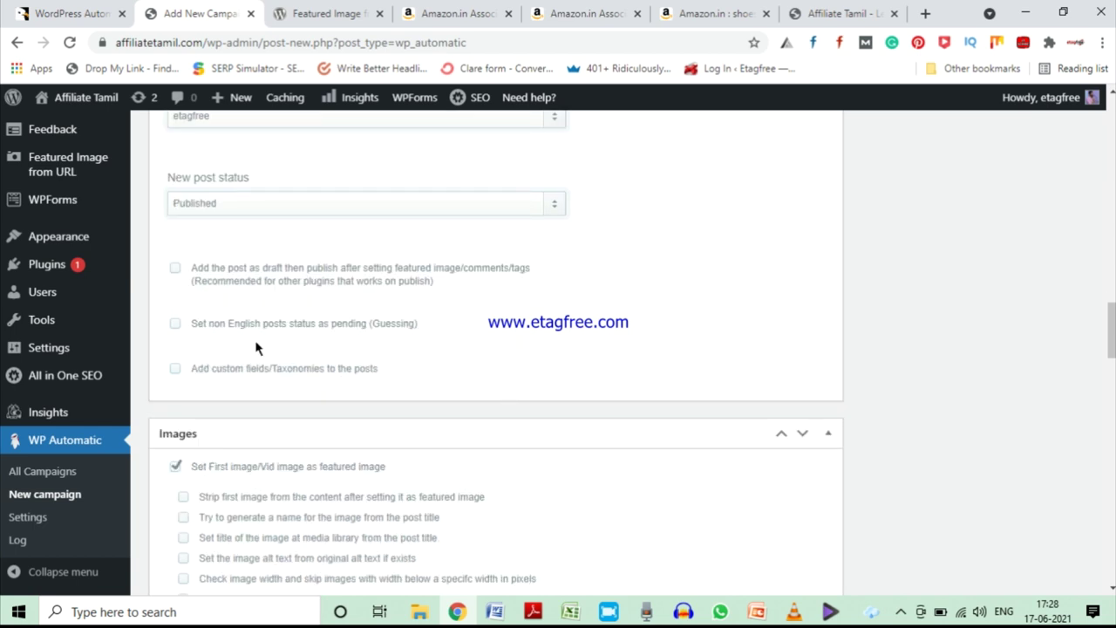
Name and title featured images from the post title, use original alt text or the post title, and don't save images to the server.
{"action": "scroll", "coordinate": [262, 436], "scroll_direction": "down", "scroll_amount": 1}
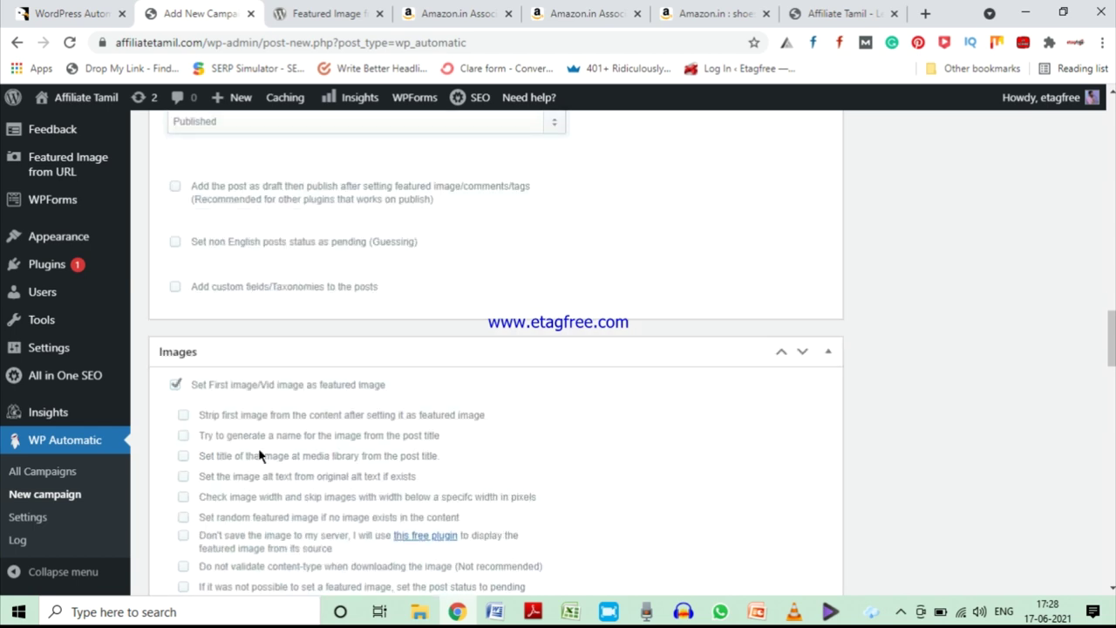
{"action": "left_click", "coordinate": [182, 435]}
{"action": "left_click", "coordinate": [183, 456]}
{"action": "left_click", "coordinate": [183, 477]}
{"action": "left_click", "coordinate": [207, 490]}
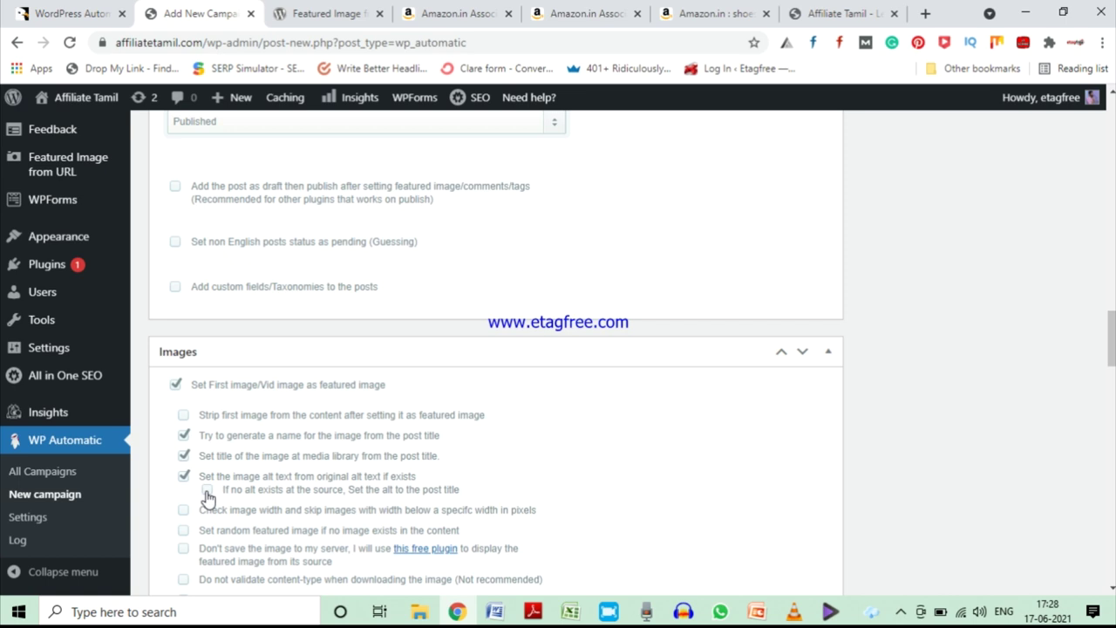
{"action": "scroll", "coordinate": [549, 461], "scroll_direction": "down", "scroll_amount": 1}
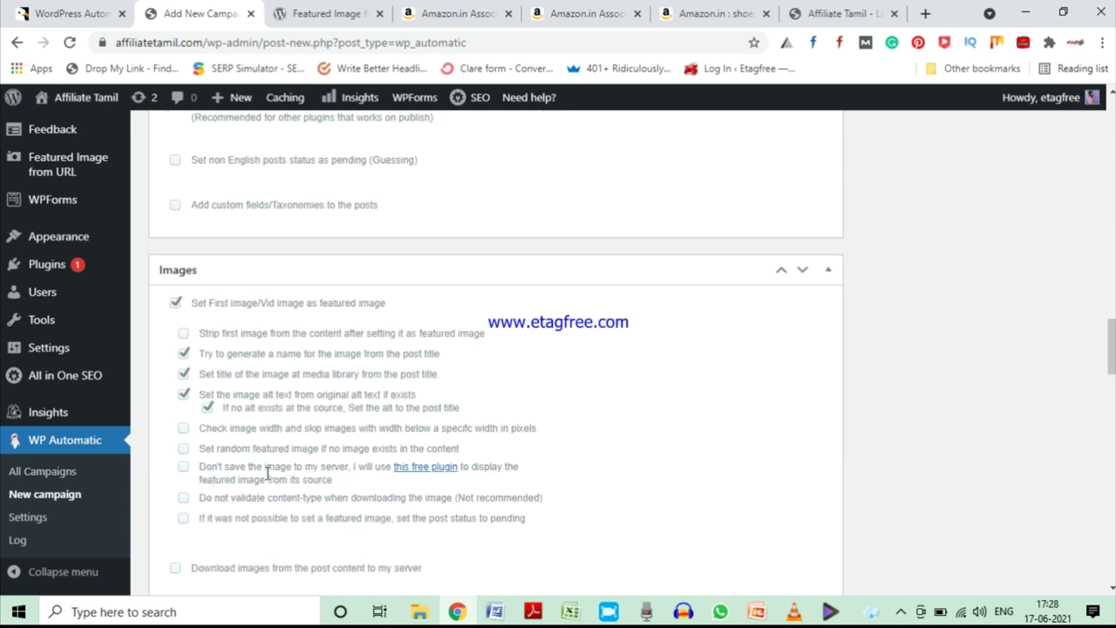
{"action": "left_click", "coordinate": [184, 468]}
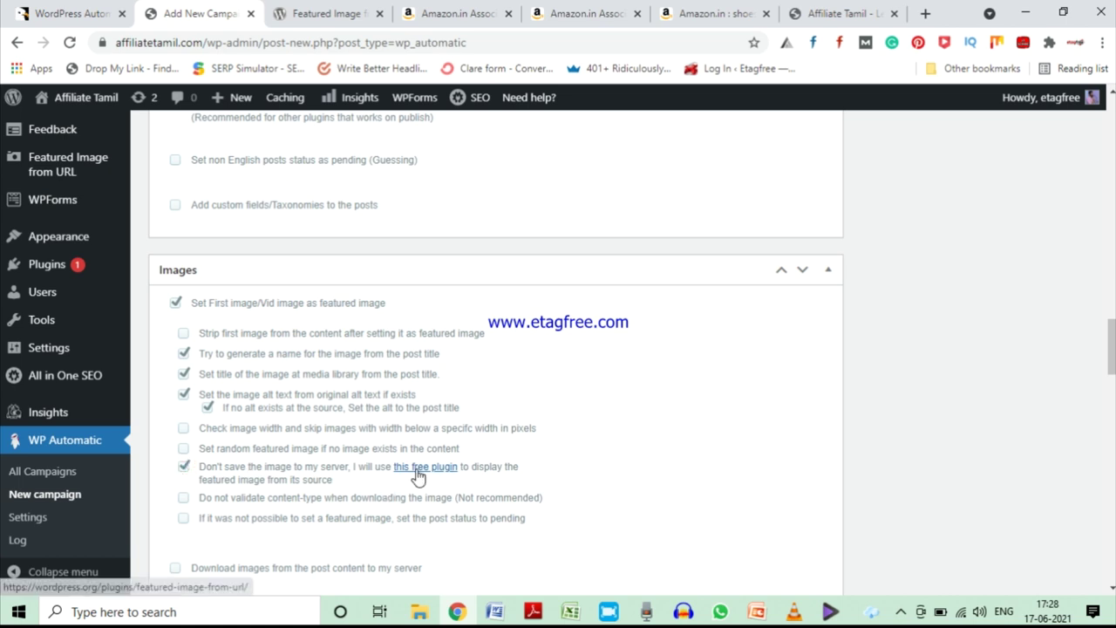
View the Featured Image from URL (FIFU) plugin page and its download option, and return to the campaign.
{"action": "right_click", "coordinate": [419, 471]}
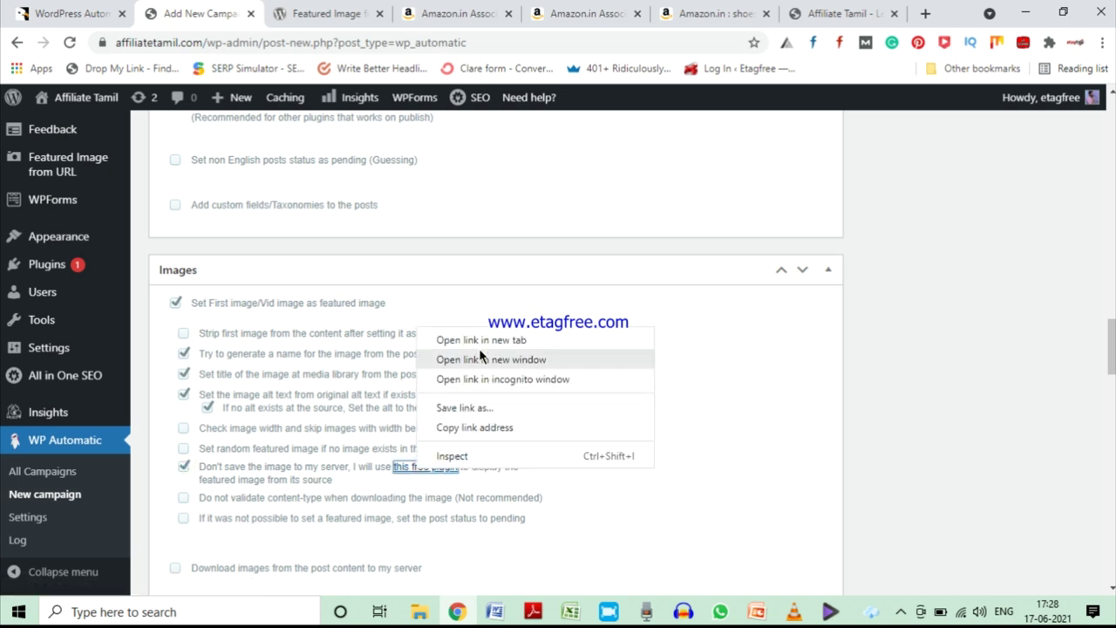
{"action": "left_click", "coordinate": [295, 11]}
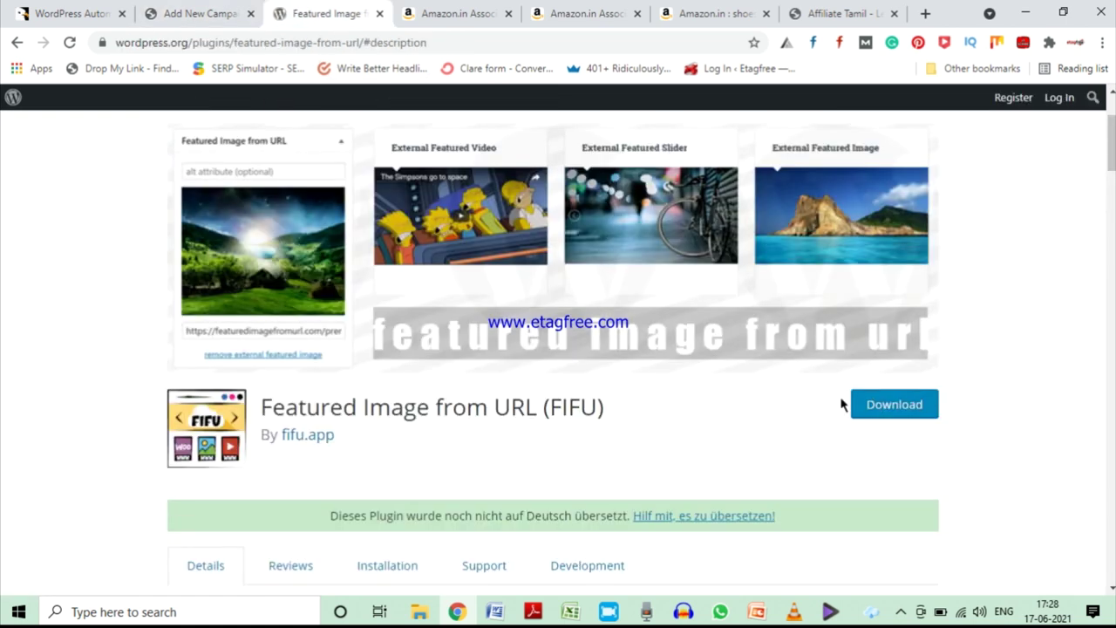
{"action": "left_click", "coordinate": [898, 406]}
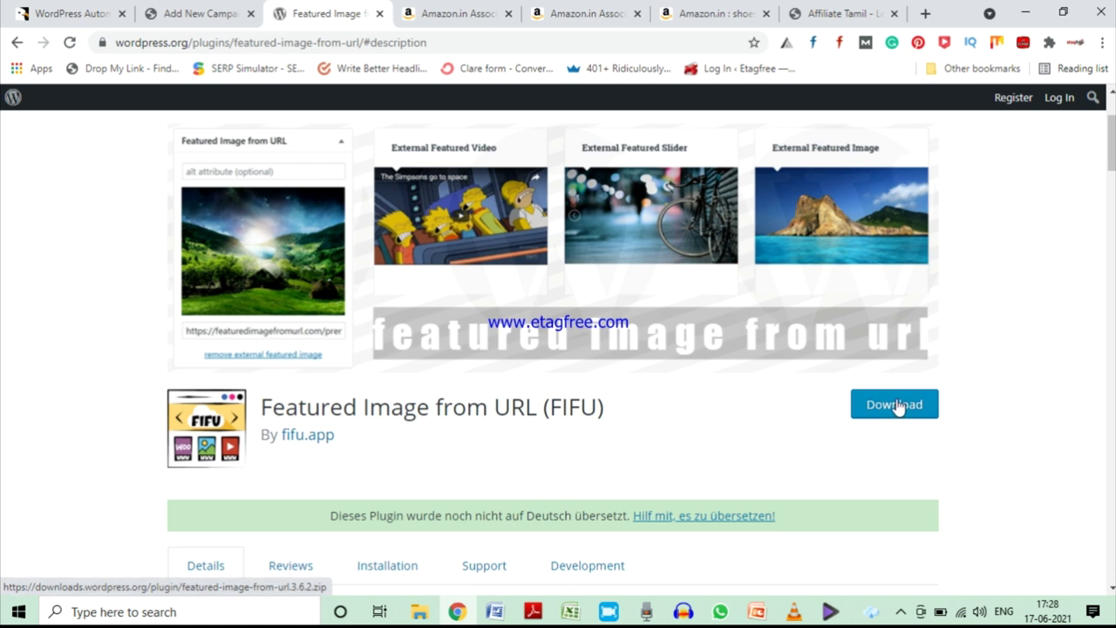
{"action": "left_click", "coordinate": [197, 12]}
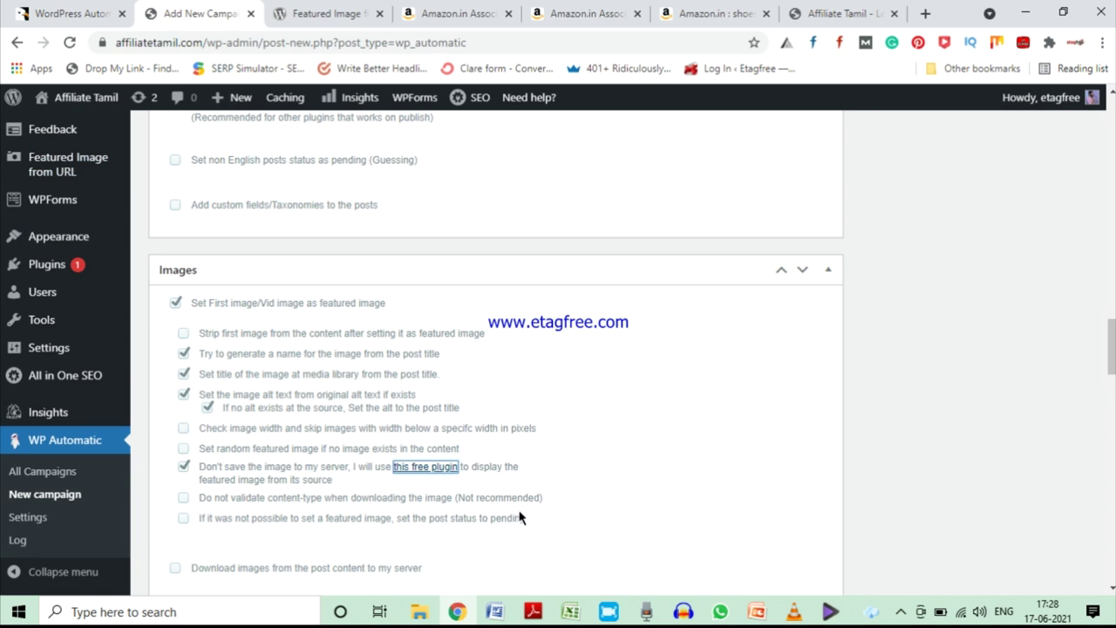
Assign the campaign's posts to the Shoes category.
{"action": "scroll", "coordinate": [520, 517], "scroll_direction": "down", "scroll_amount": 2}
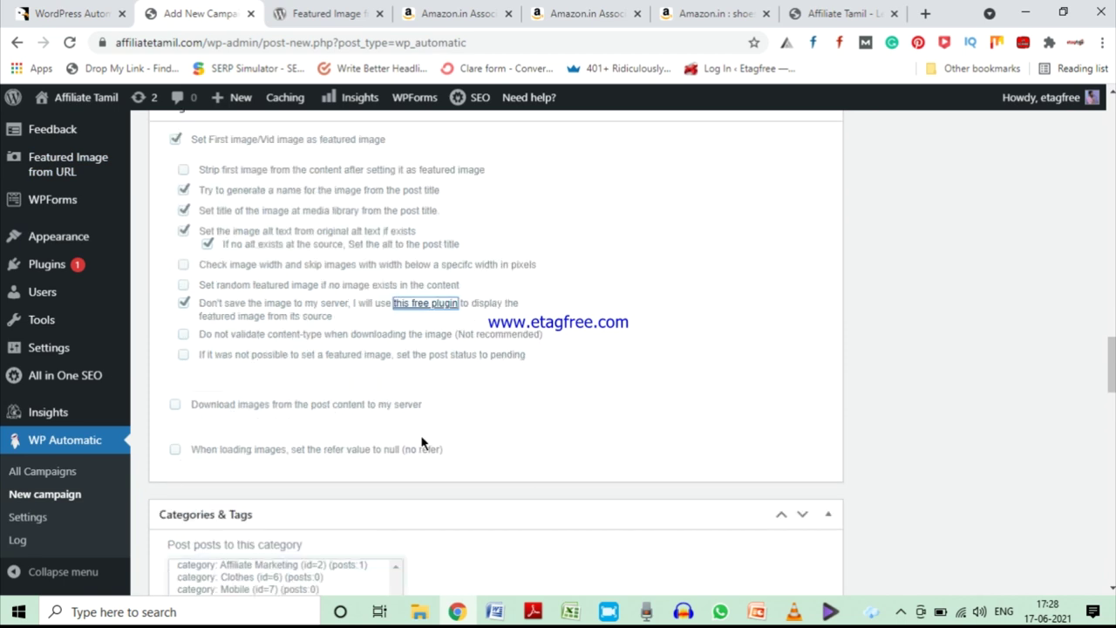
{"action": "scroll", "coordinate": [421, 443], "scroll_direction": "down", "scroll_amount": 2}
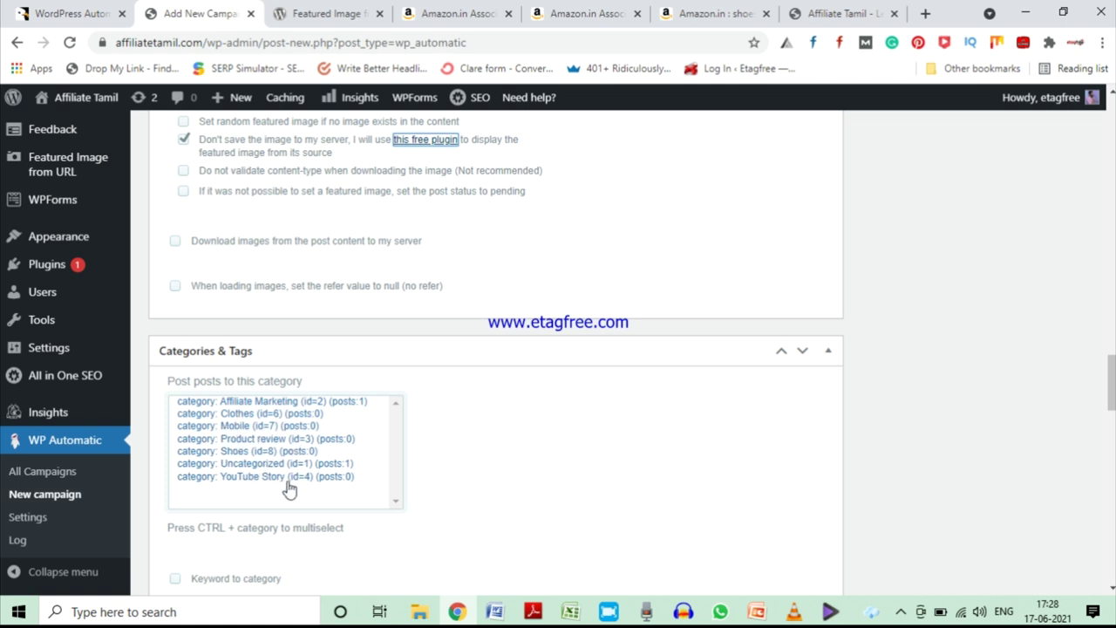
{"action": "left_click", "coordinate": [242, 451]}
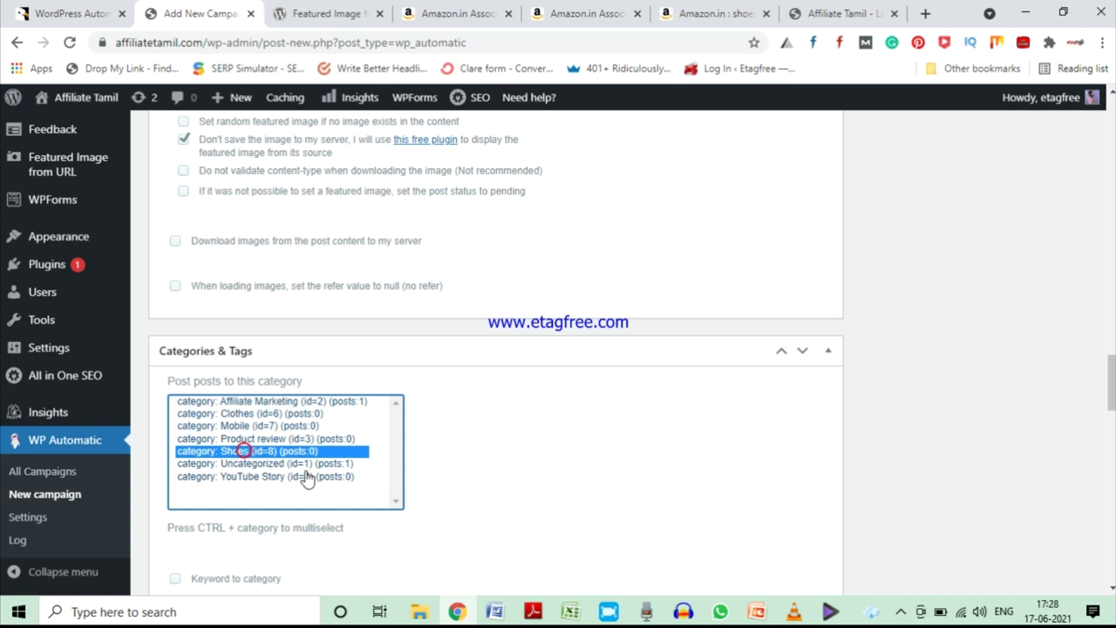
Review the campaign's tag options, posts filters, rewriting and translation options, and content search/replace settings.
{"action": "scroll", "coordinate": [473, 485], "scroll_direction": "down", "scroll_amount": 3}
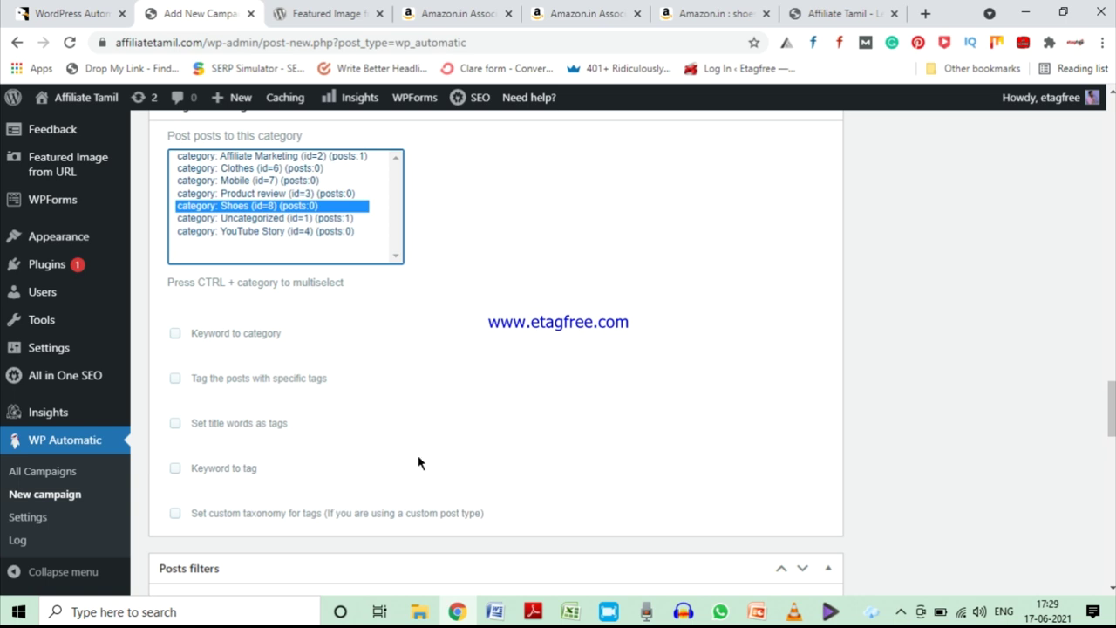
{"action": "scroll", "coordinate": [419, 463], "scroll_direction": "down", "scroll_amount": 1}
{"action": "scroll", "coordinate": [418, 463], "scroll_direction": "down", "scroll_amount": 1}
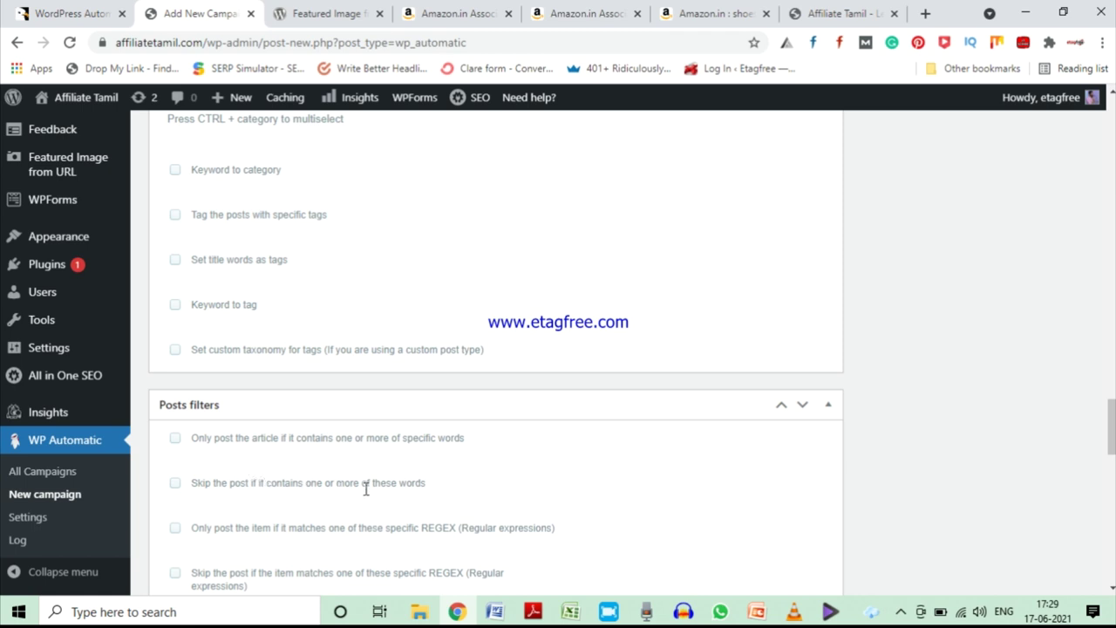
{"action": "scroll", "coordinate": [491, 519], "scroll_direction": "down", "scroll_amount": 3}
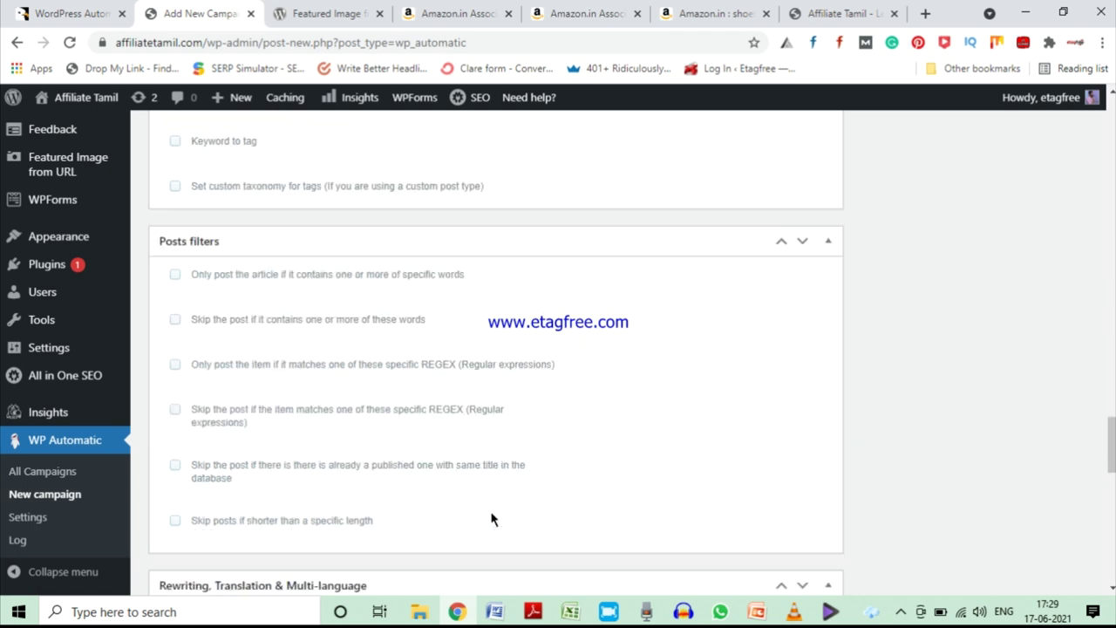
{"action": "scroll", "coordinate": [491, 518], "scroll_direction": "up", "scroll_amount": 1}
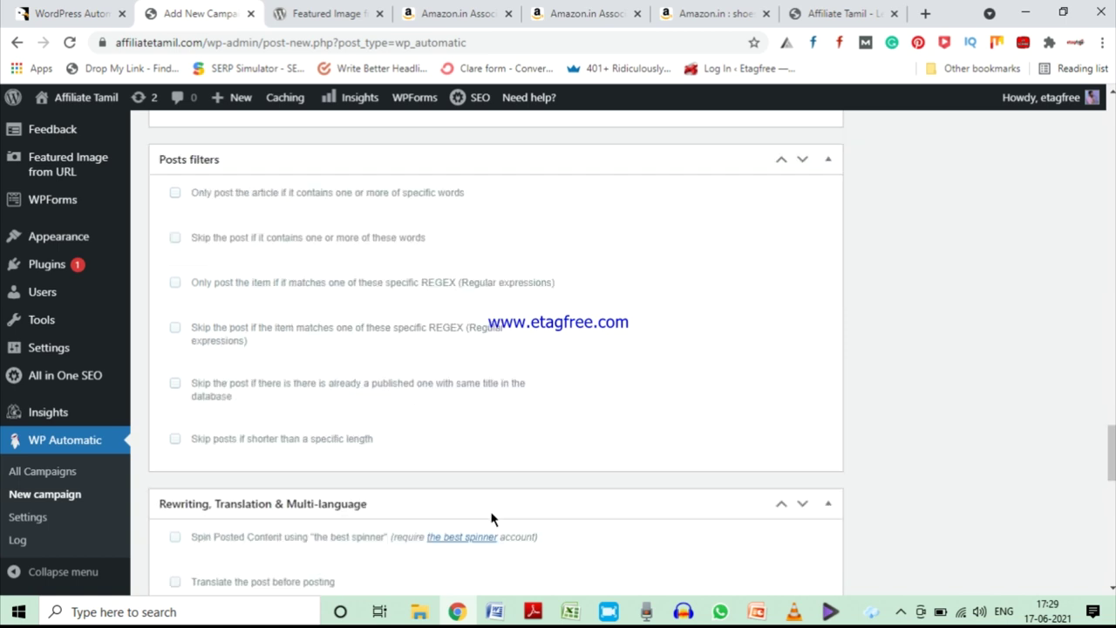
{"action": "scroll", "coordinate": [491, 519], "scroll_direction": "down", "scroll_amount": 1}
{"action": "scroll", "coordinate": [358, 481], "scroll_direction": "down", "scroll_amount": 2}
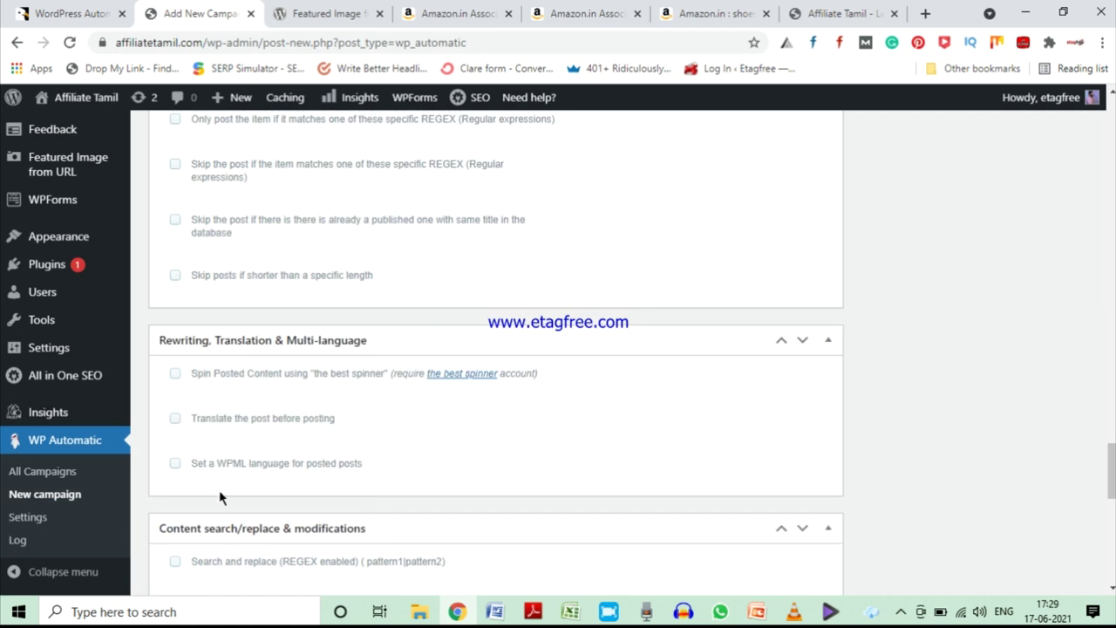
{"action": "scroll", "coordinate": [423, 467], "scroll_direction": "down", "scroll_amount": 2}
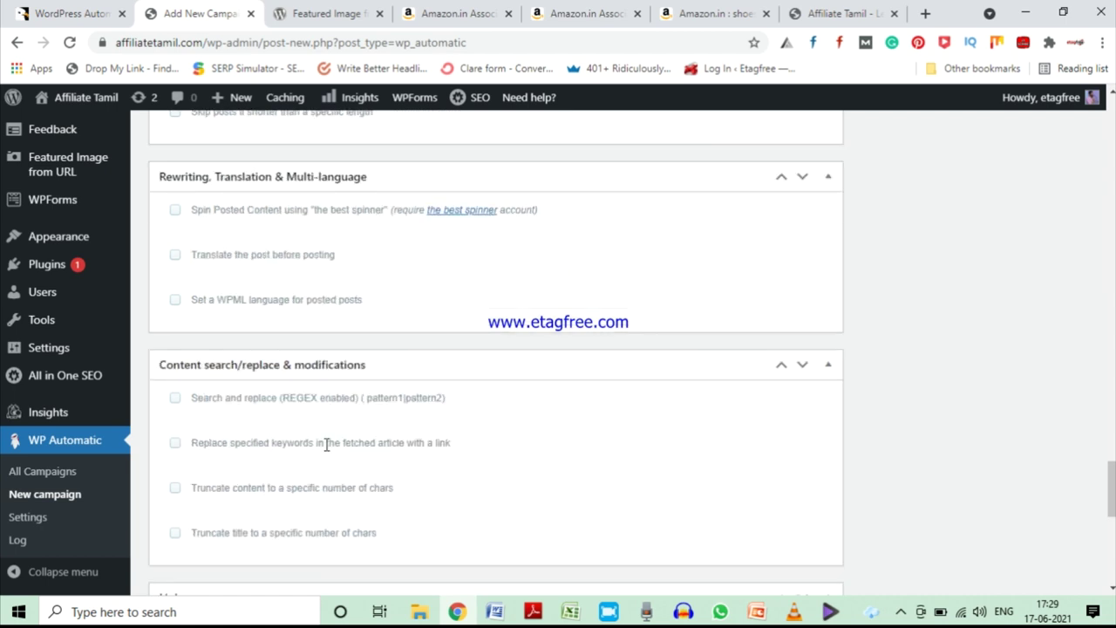
Add a canonical tag with the original post link for SEO, and look over the remaining link and miscellaneous options.
{"action": "scroll", "coordinate": [354, 473], "scroll_direction": "down", "scroll_amount": 3}
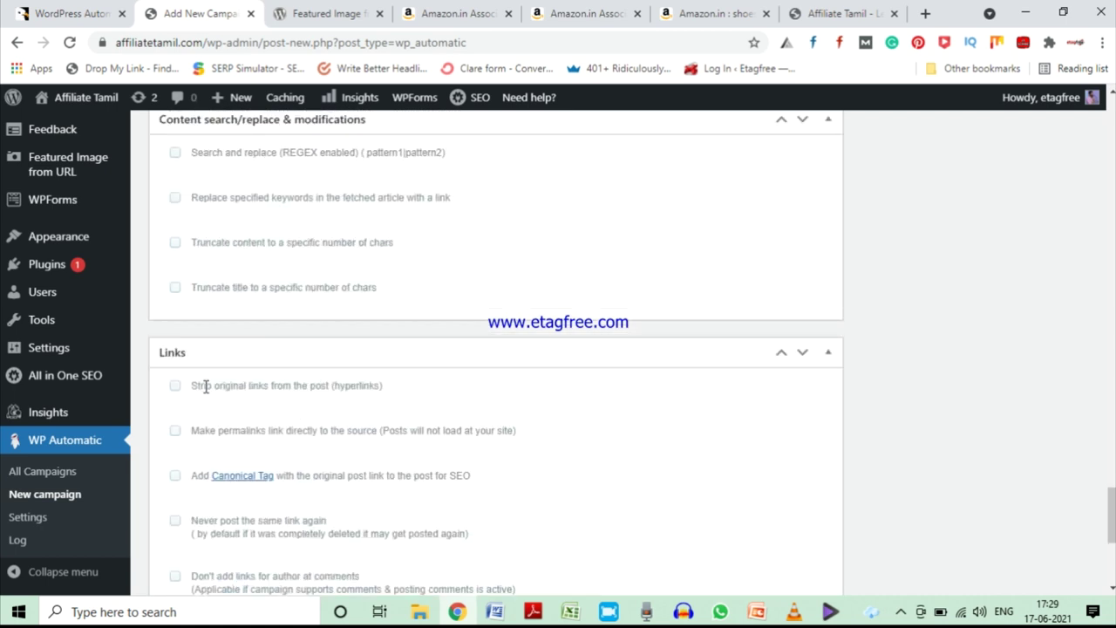
{"action": "left_click", "coordinate": [176, 476]}
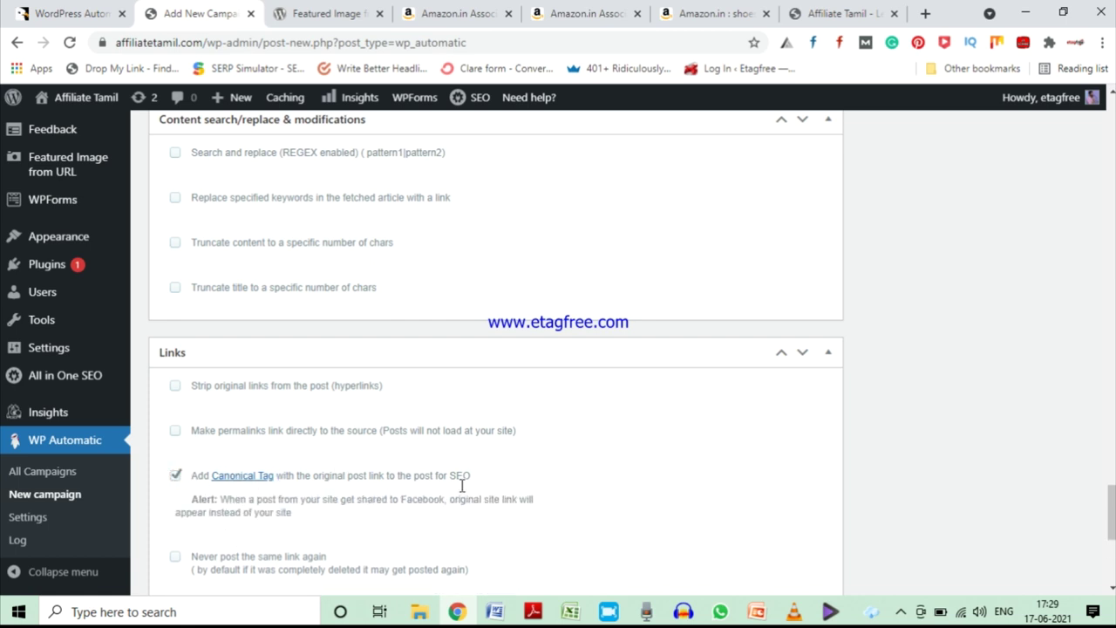
{"action": "scroll", "coordinate": [632, 455], "scroll_direction": "down", "scroll_amount": 5}
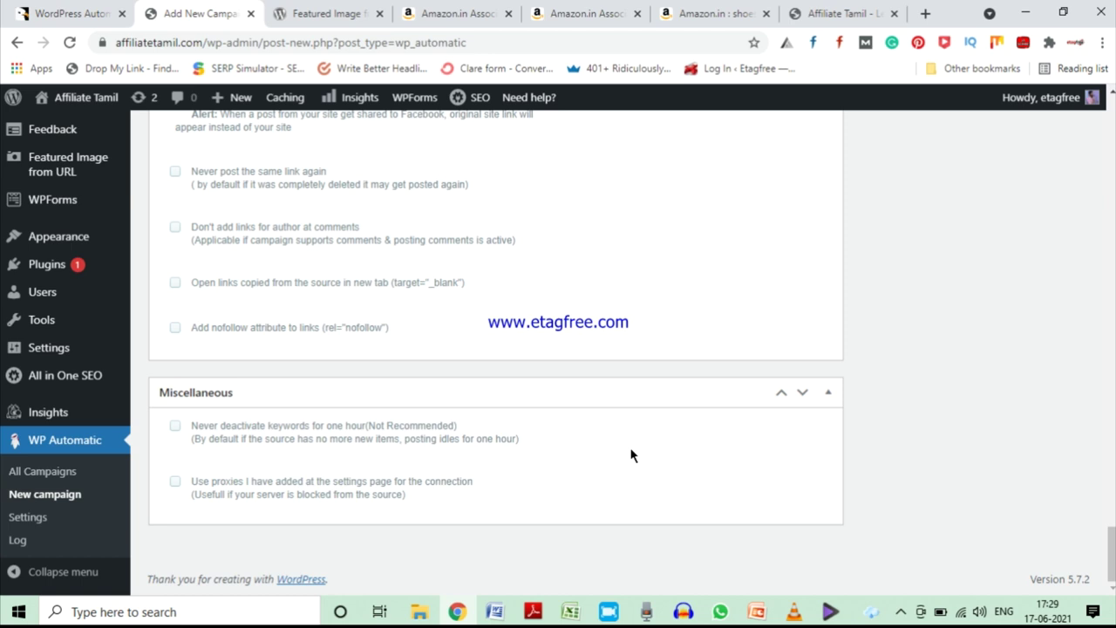
Check how often the campaign adds a new post and which update units are available.
{"action": "scroll", "coordinate": [615, 483], "scroll_direction": "up", "scroll_amount": 10}
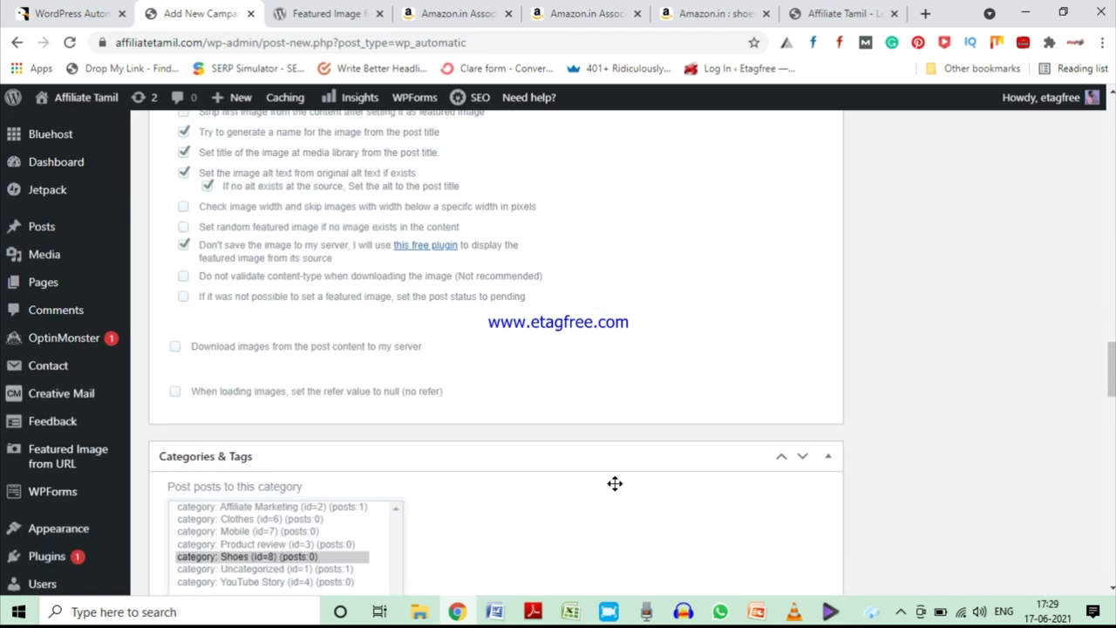
{"action": "scroll", "coordinate": [615, 483], "scroll_direction": "up", "scroll_amount": 15}
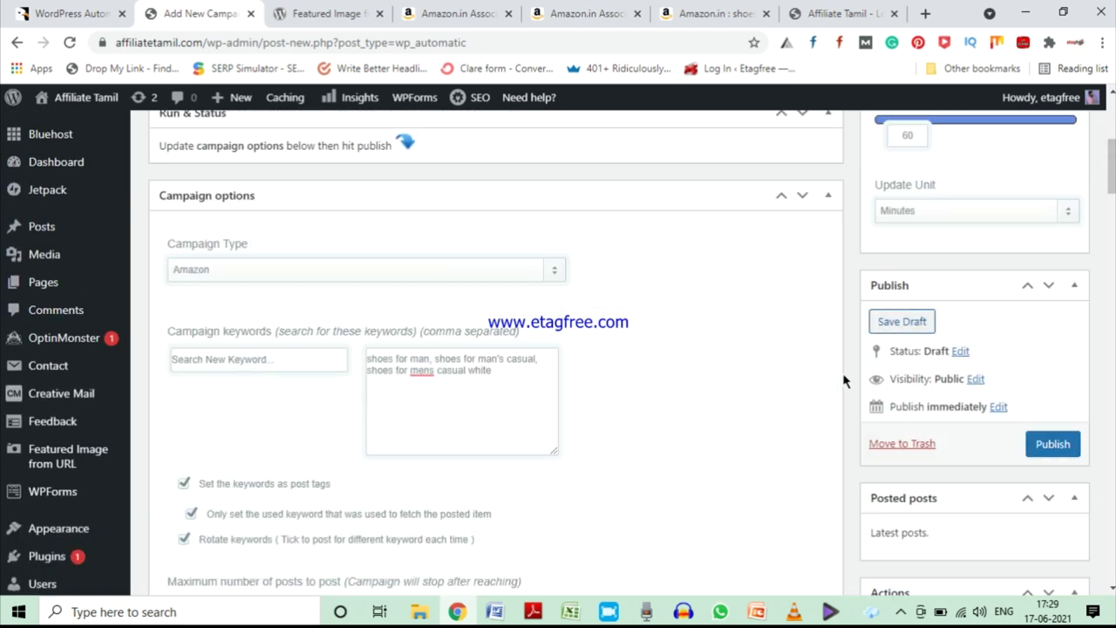
{"action": "scroll", "coordinate": [985, 393], "scroll_direction": "up", "scroll_amount": 4}
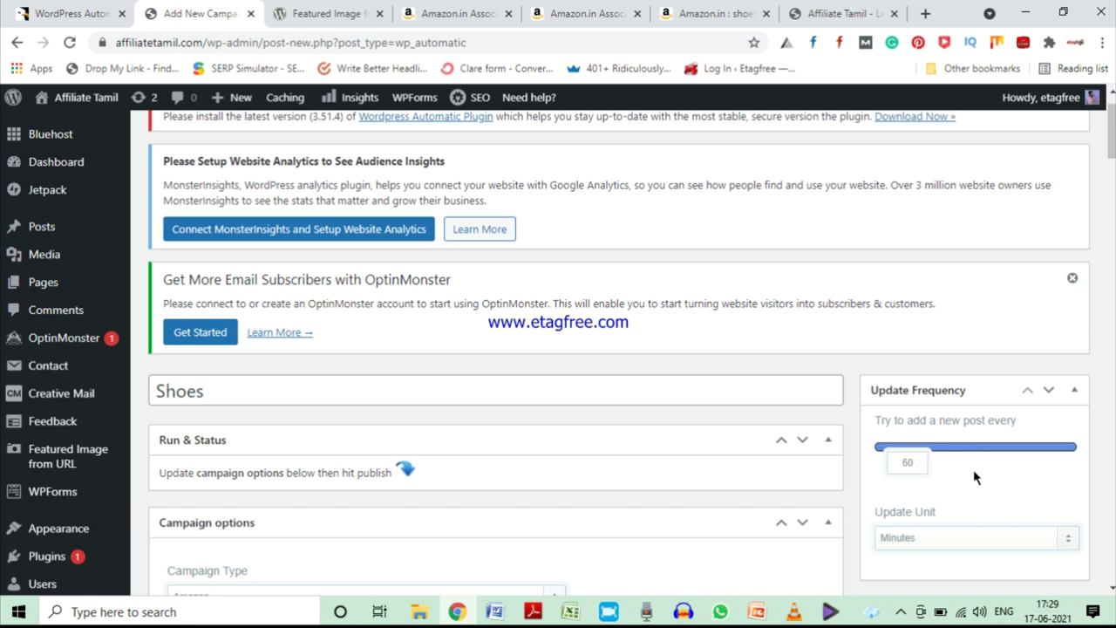
{"action": "scroll", "coordinate": [973, 469], "scroll_direction": "down", "scroll_amount": 1}
{"action": "scroll", "coordinate": [967, 436], "scroll_direction": "down", "scroll_amount": 1}
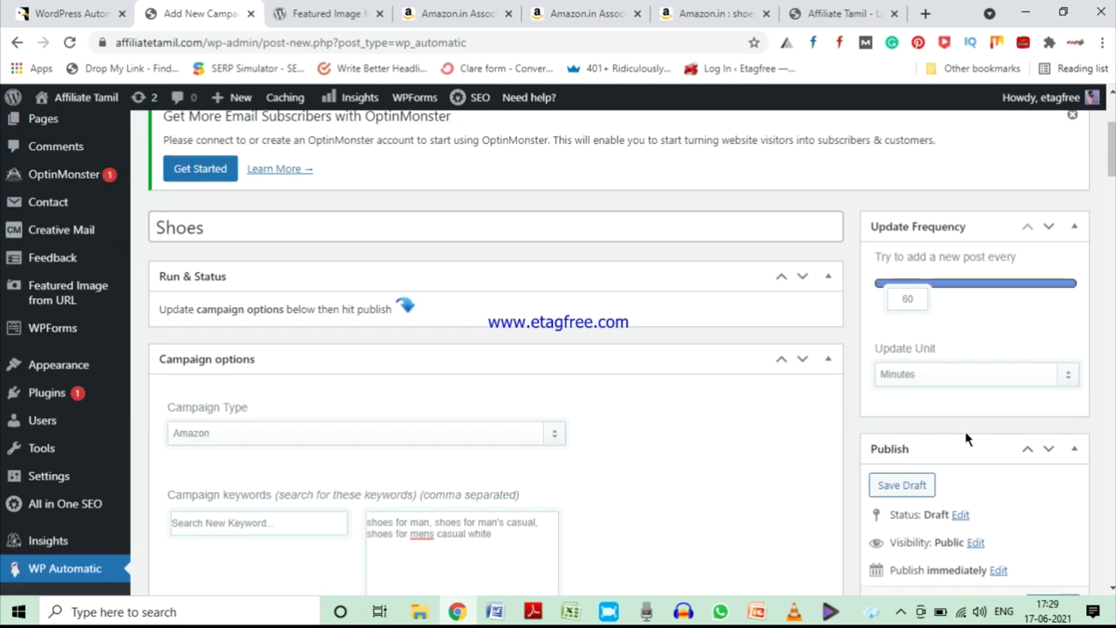
{"action": "double_click", "coordinate": [903, 300]}
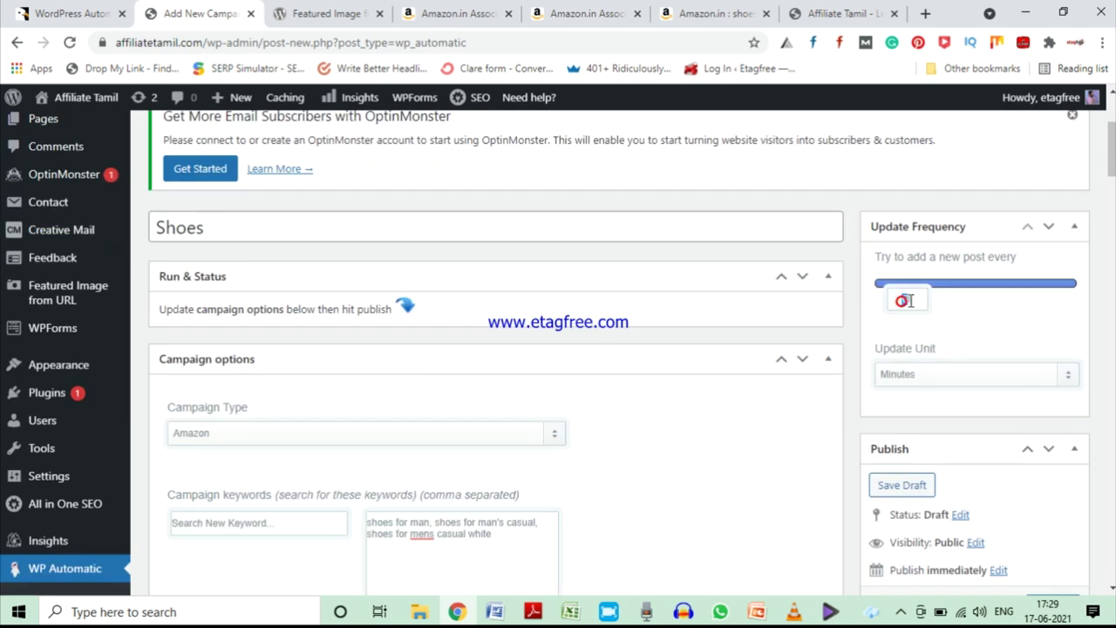
{"action": "left_click", "coordinate": [922, 379]}
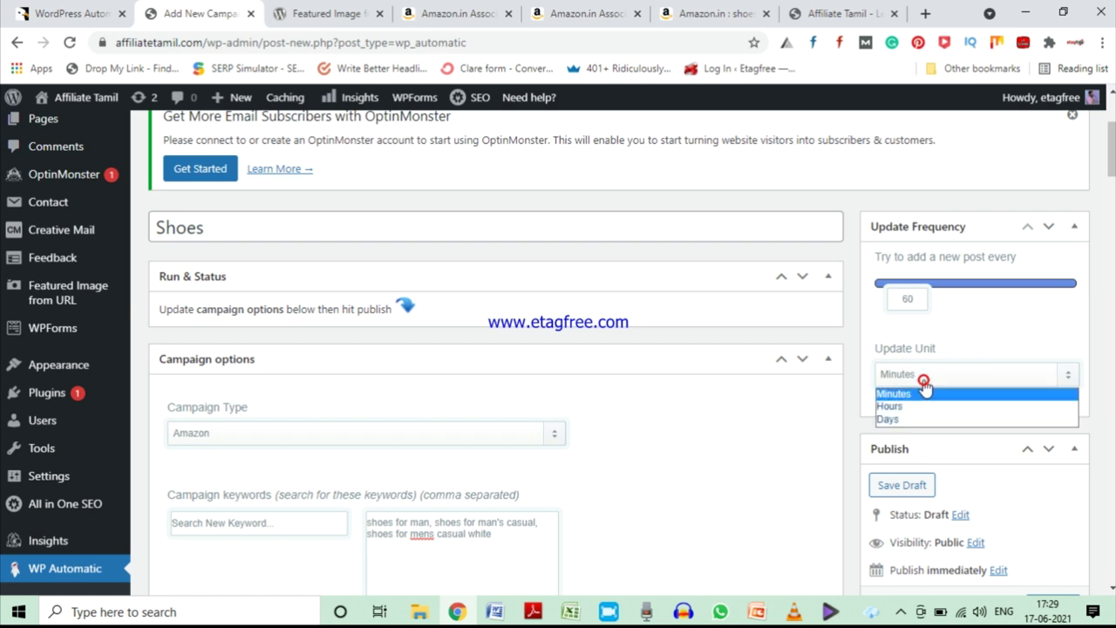
{"action": "left_click", "coordinate": [1000, 320]}
{"action": "left_click", "coordinate": [999, 320]}
Publish the Shoes campaign and run it.
{"action": "scroll", "coordinate": [959, 440], "scroll_direction": "down", "scroll_amount": 2}
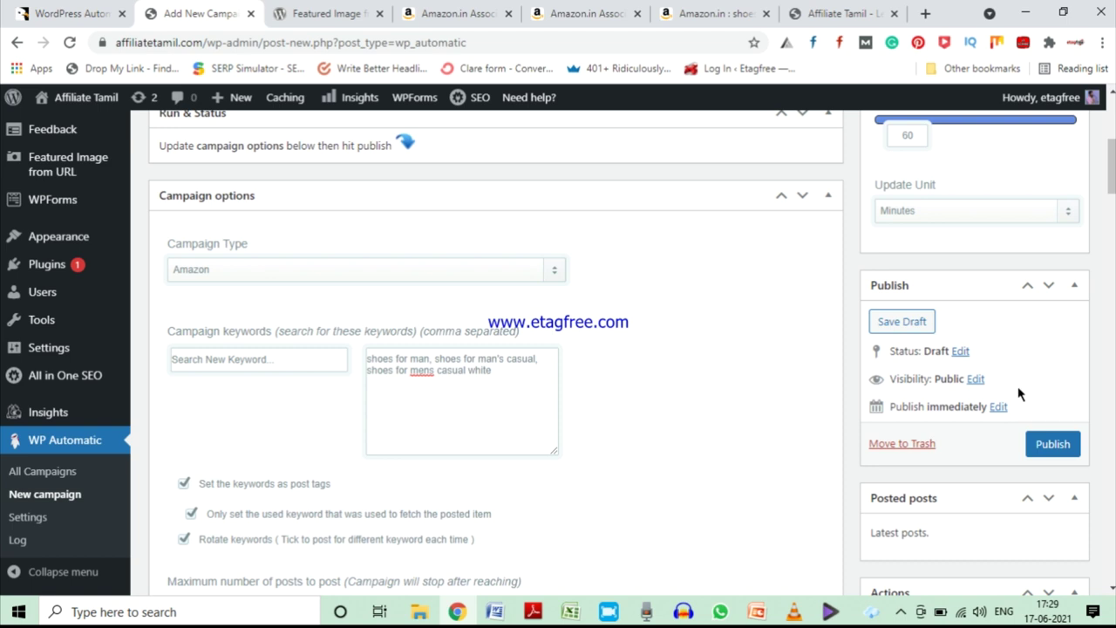
{"action": "left_click", "coordinate": [1053, 446]}
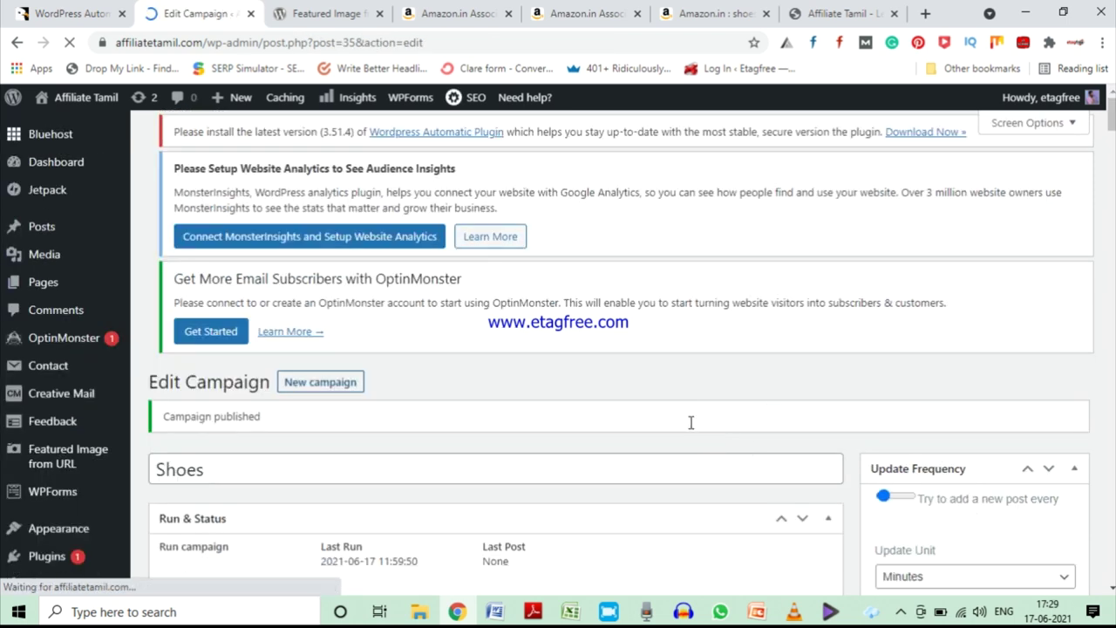
{"action": "scroll", "coordinate": [755, 449], "scroll_direction": "down", "scroll_amount": 3}
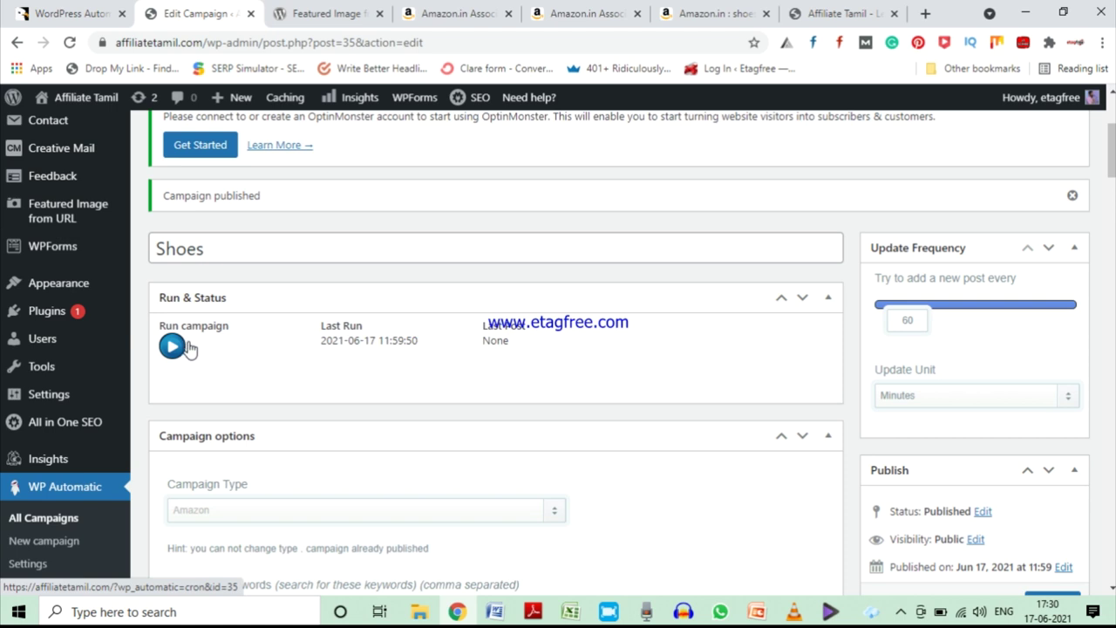
{"action": "scroll", "coordinate": [491, 416], "scroll_direction": "down", "scroll_amount": 2}
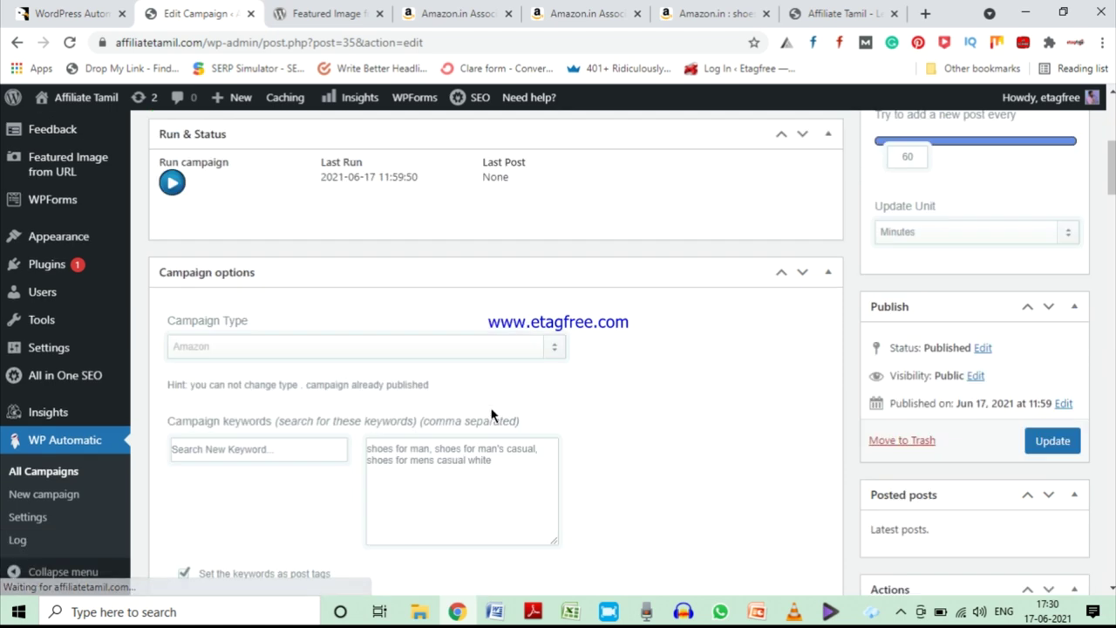
Examine the Shoes campaign's run log, last post, update frequency and posted posts.
{"action": "scroll", "coordinate": [455, 407], "scroll_direction": "up", "scroll_amount": 2}
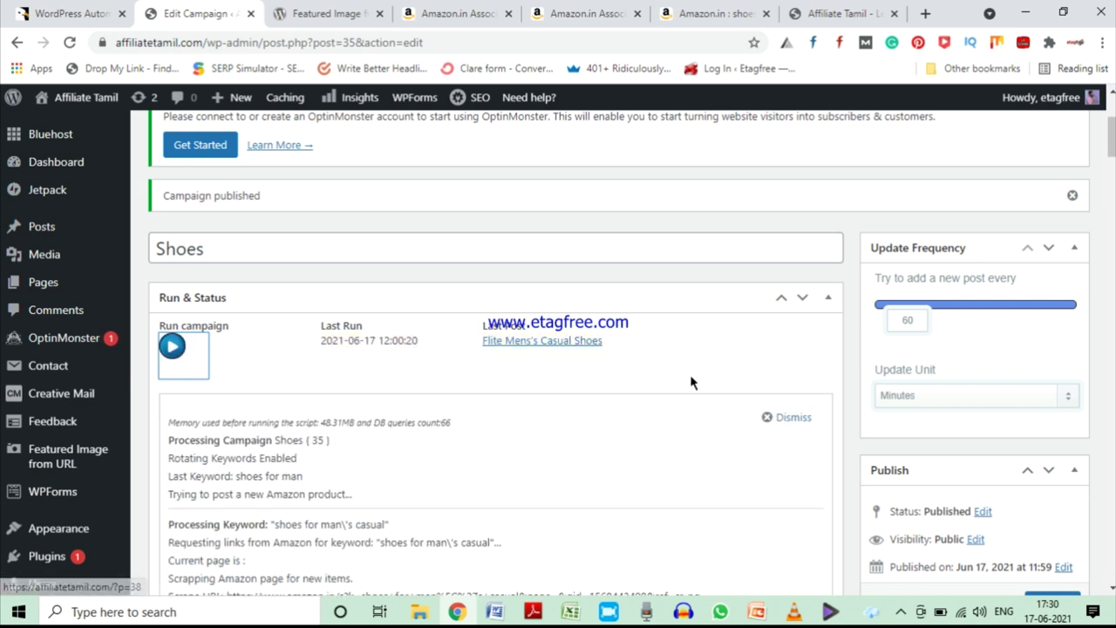
{"action": "scroll", "coordinate": [690, 382], "scroll_direction": "down", "scroll_amount": 10}
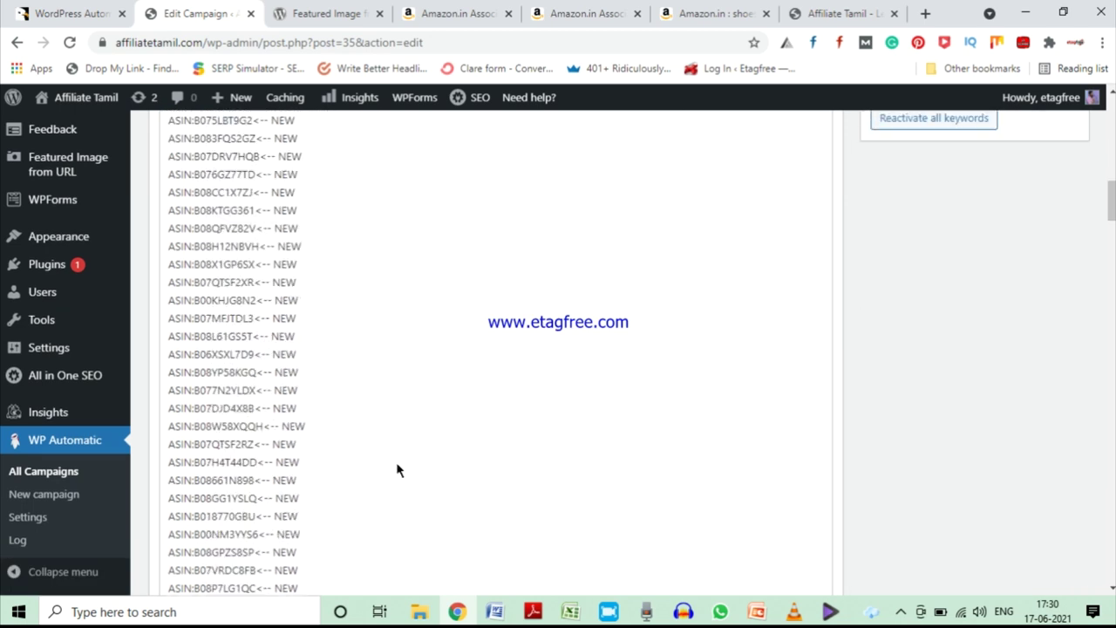
{"action": "scroll", "coordinate": [396, 468], "scroll_direction": "up", "scroll_amount": 12}
{"action": "scroll", "coordinate": [510, 500], "scroll_direction": "down", "scroll_amount": 2}
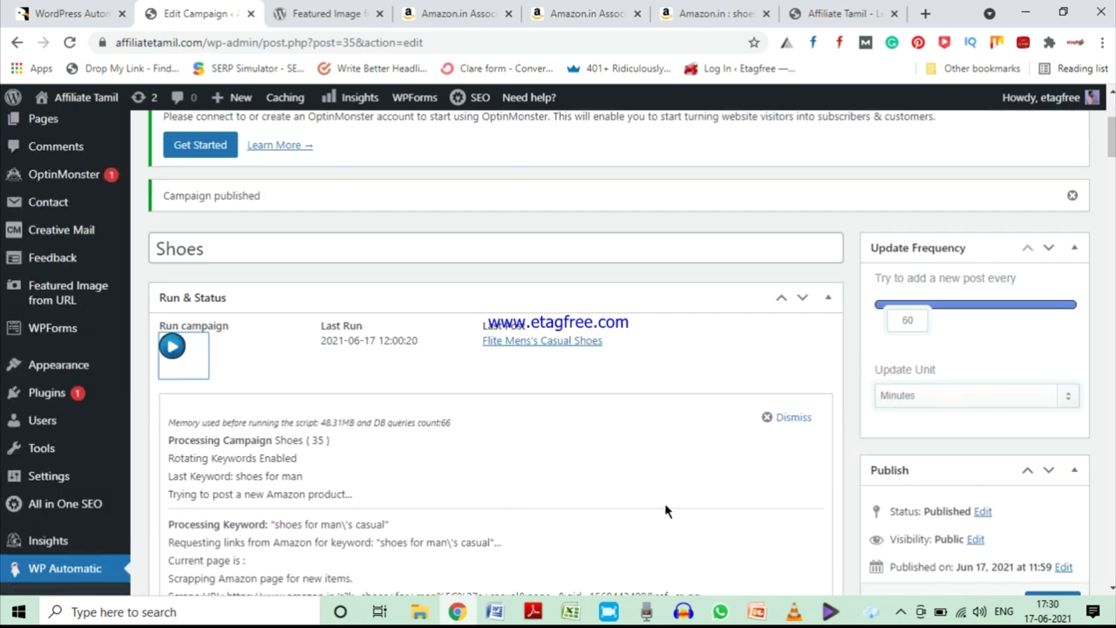
{"action": "scroll", "coordinate": [1103, 501], "scroll_direction": "down", "scroll_amount": 2}
{"action": "scroll", "coordinate": [976, 375], "scroll_direction": "up", "scroll_amount": 2}
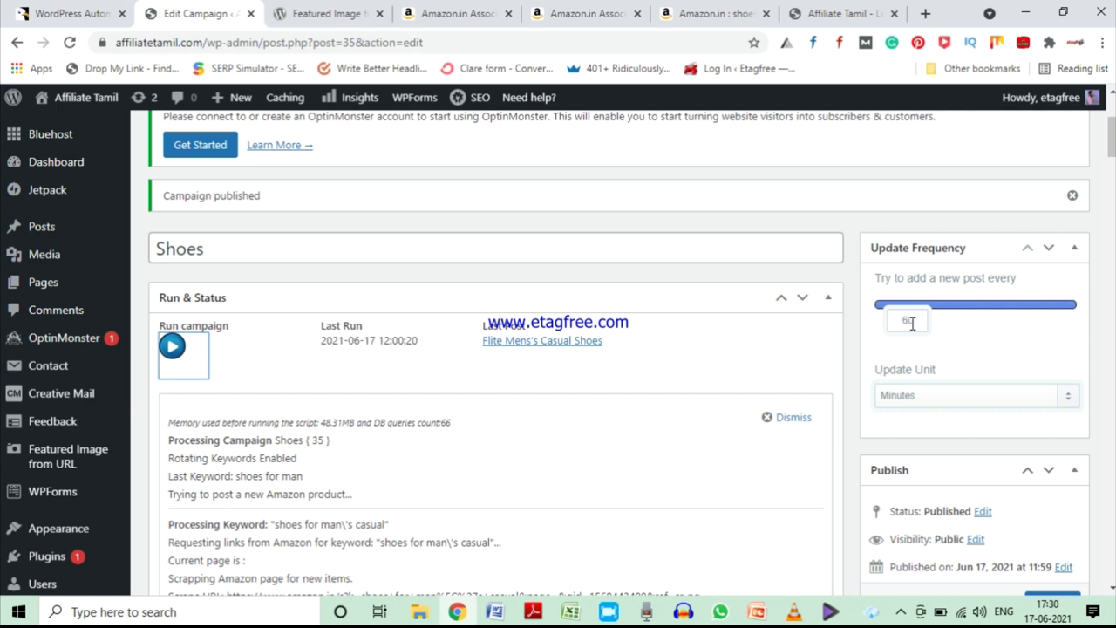
{"action": "scroll", "coordinate": [971, 414], "scroll_direction": "down", "scroll_amount": 2}
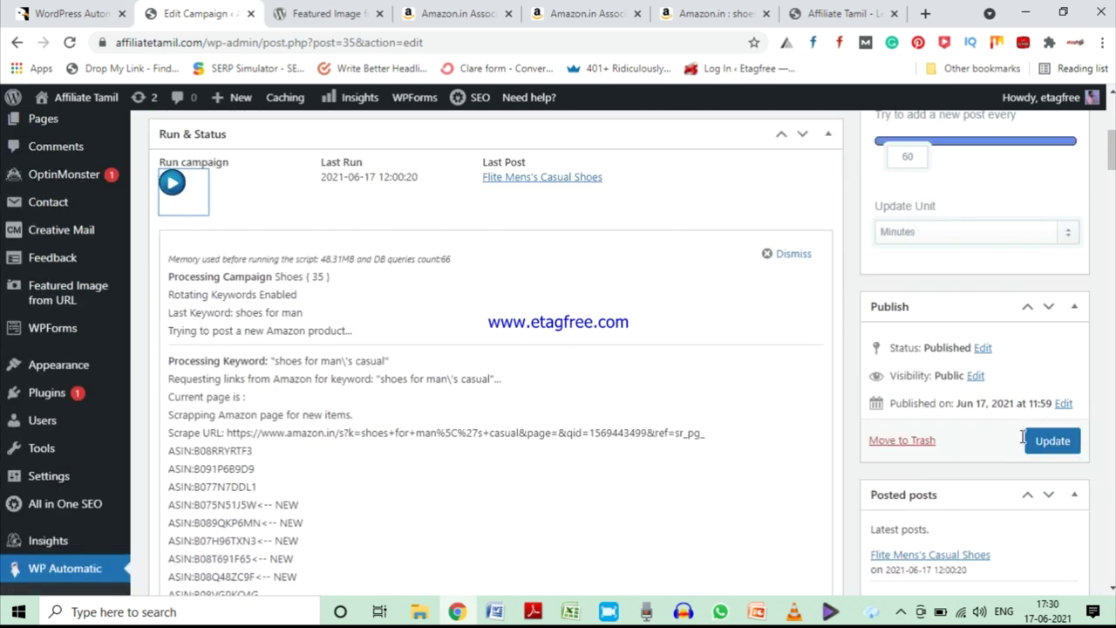
Switch to the Affiliate Tamil site's home page and reload it to load the newly posted products.
{"action": "left_click", "coordinate": [831, 10]}
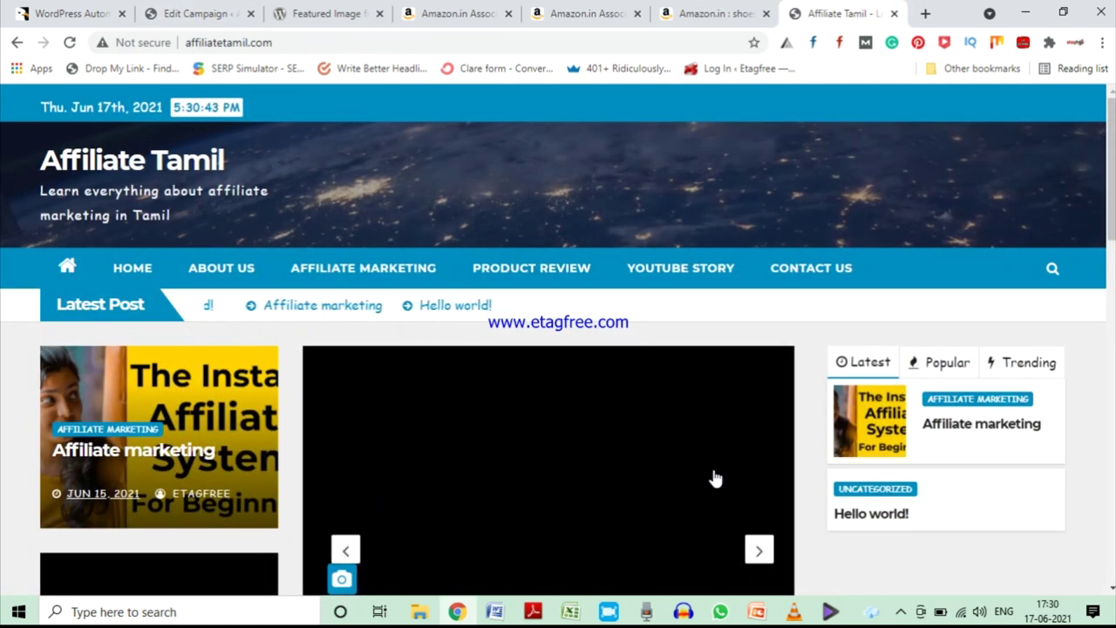
{"action": "scroll", "coordinate": [892, 349], "scroll_direction": "down", "scroll_amount": 3}
{"action": "scroll", "coordinate": [531, 465], "scroll_direction": "up", "scroll_amount": 3}
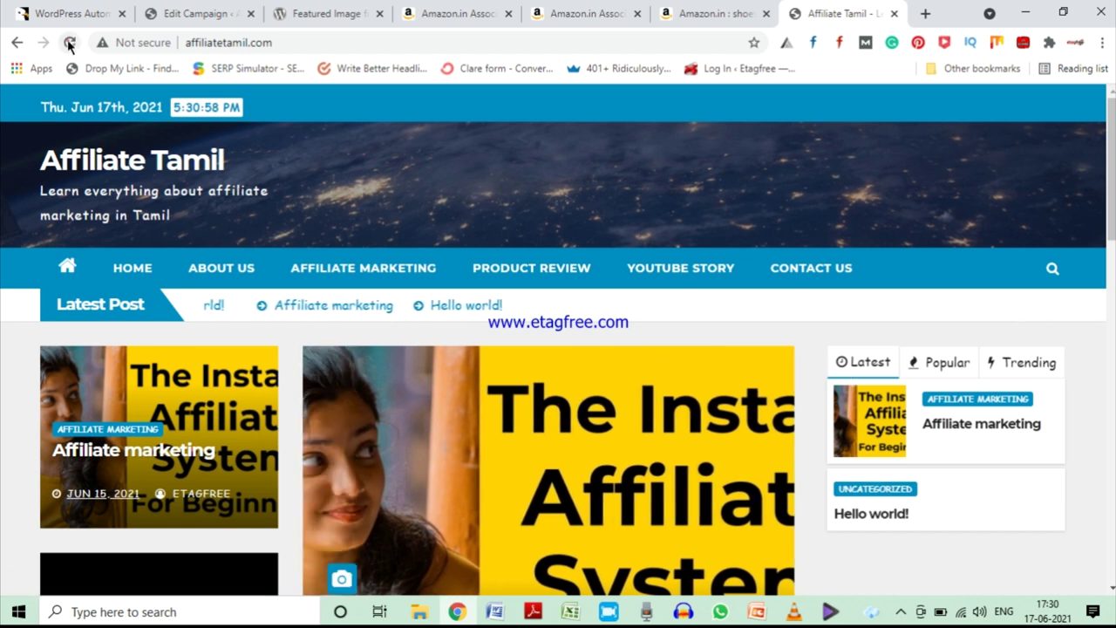
{"action": "left_click", "coordinate": [69, 44]}
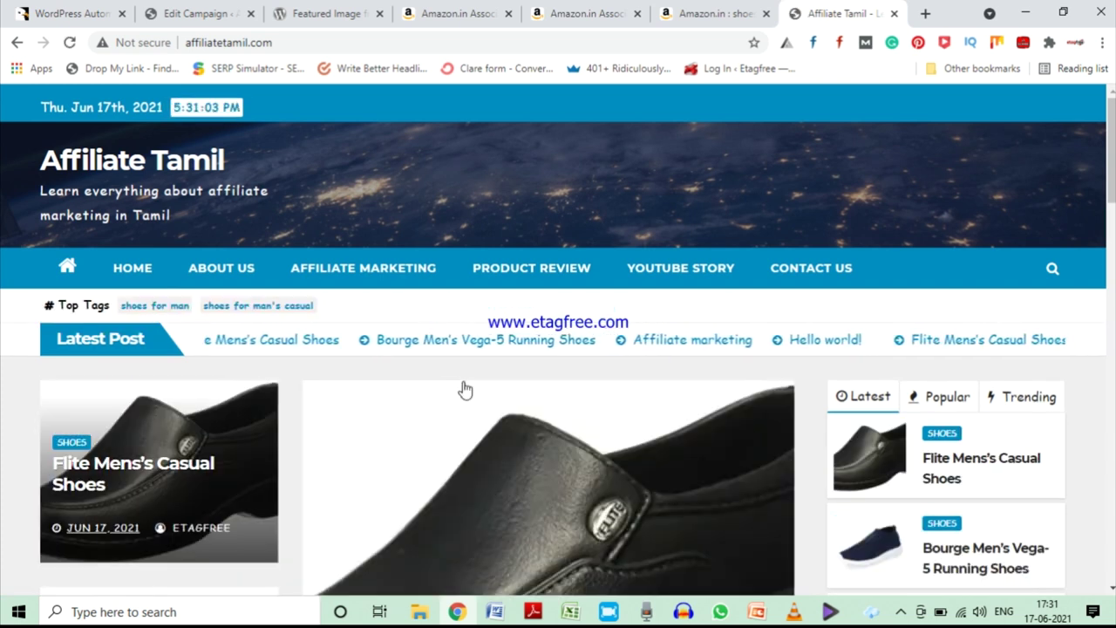
Examine how the auto-posted shoe products appear across the site's home page sections.
{"action": "scroll", "coordinate": [465, 390], "scroll_direction": "down", "scroll_amount": 15}
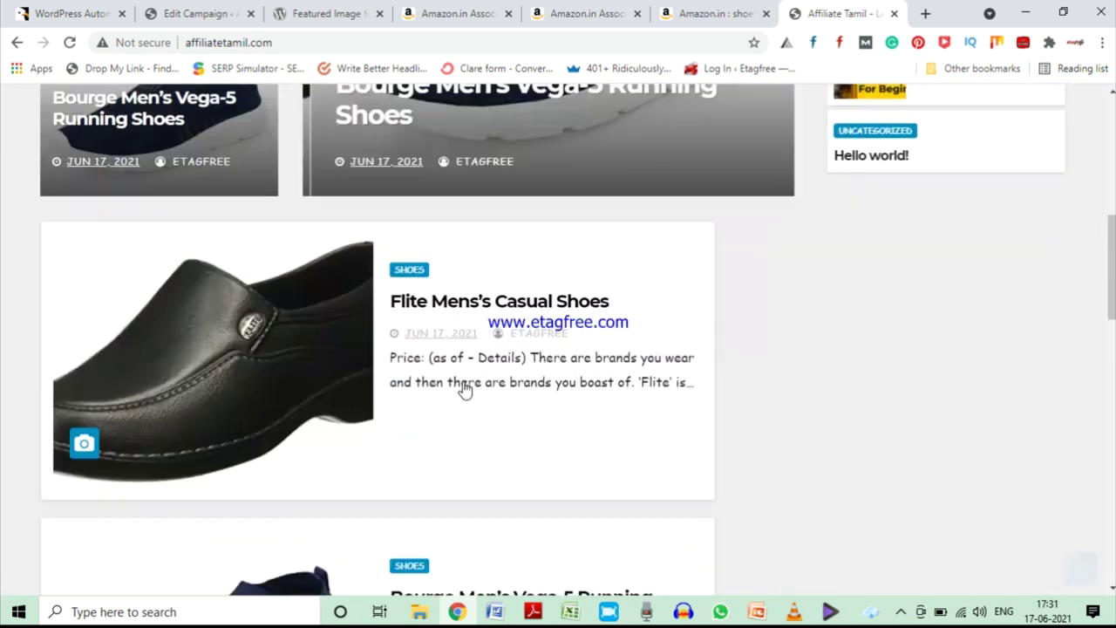
{"action": "scroll", "coordinate": [465, 389], "scroll_direction": "down", "scroll_amount": 3}
{"action": "scroll", "coordinate": [464, 390], "scroll_direction": "up", "scroll_amount": 3}
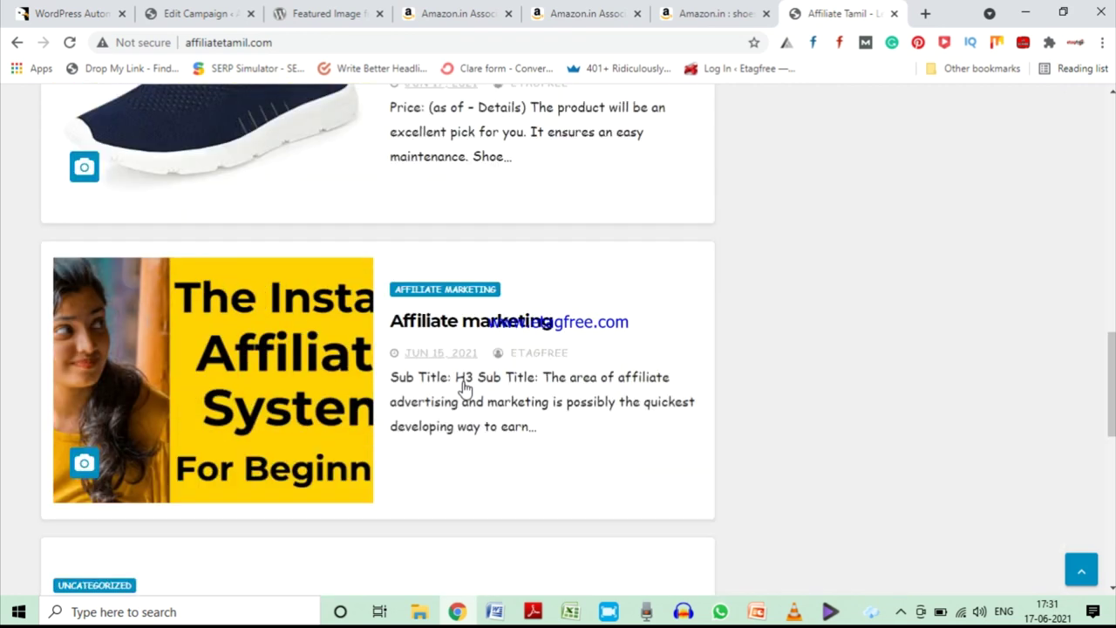
{"action": "scroll", "coordinate": [465, 390], "scroll_direction": "down", "scroll_amount": 8}
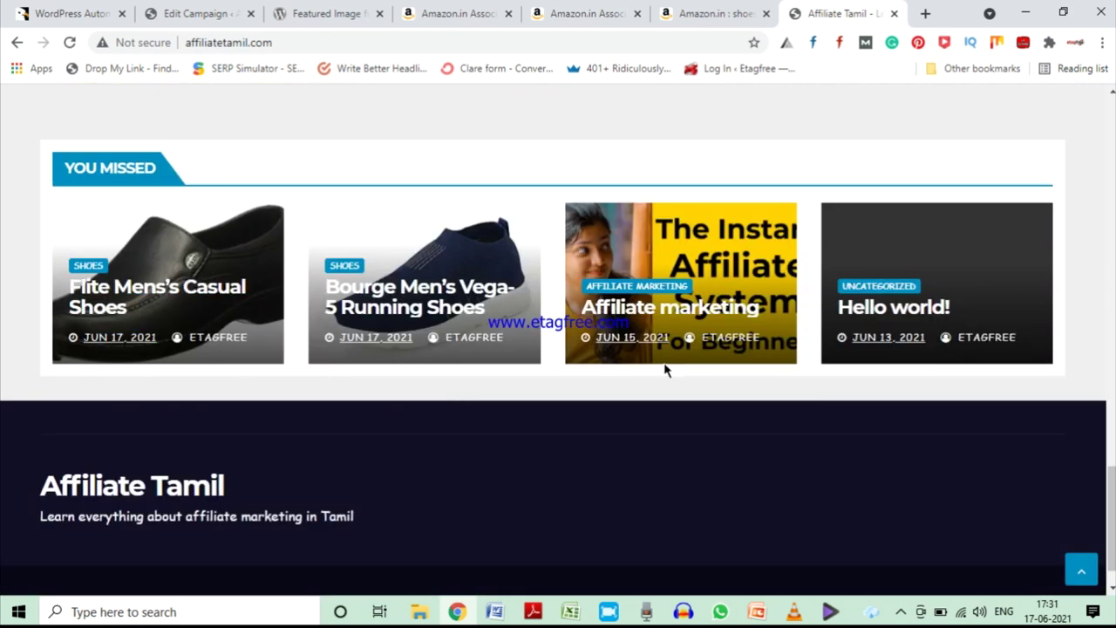
{"action": "scroll", "coordinate": [673, 395], "scroll_direction": "up", "scroll_amount": 12}
{"action": "scroll", "coordinate": [673, 395], "scroll_direction": "up", "scroll_amount": 4}
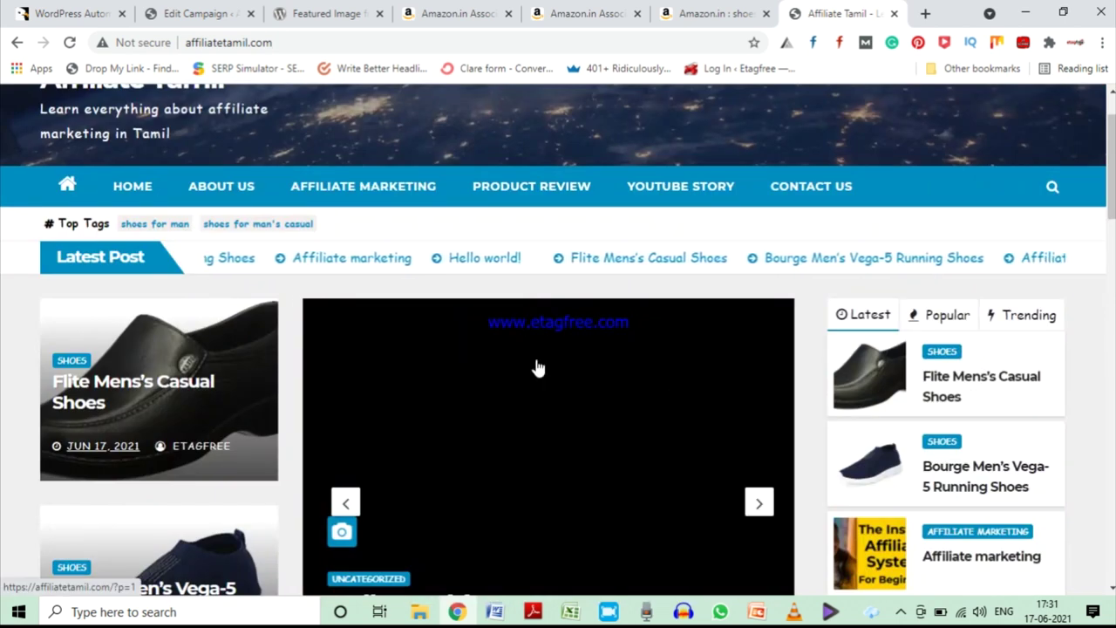
{"action": "scroll", "coordinate": [523, 358], "scroll_direction": "down", "scroll_amount": 2}
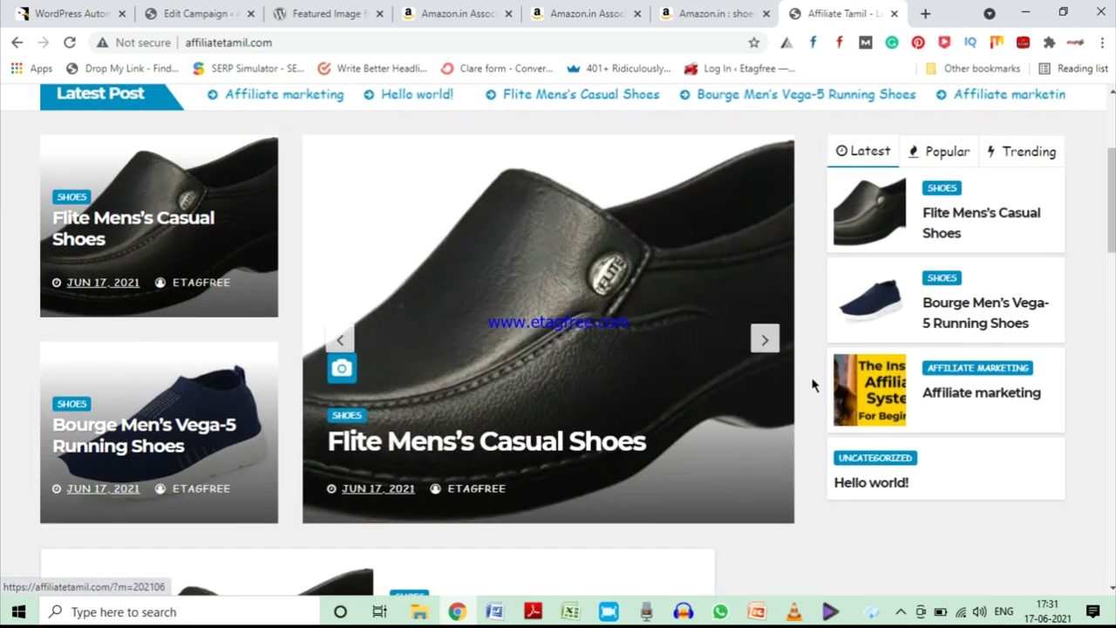
{"action": "scroll", "coordinate": [814, 380], "scroll_direction": "up", "scroll_amount": 3}
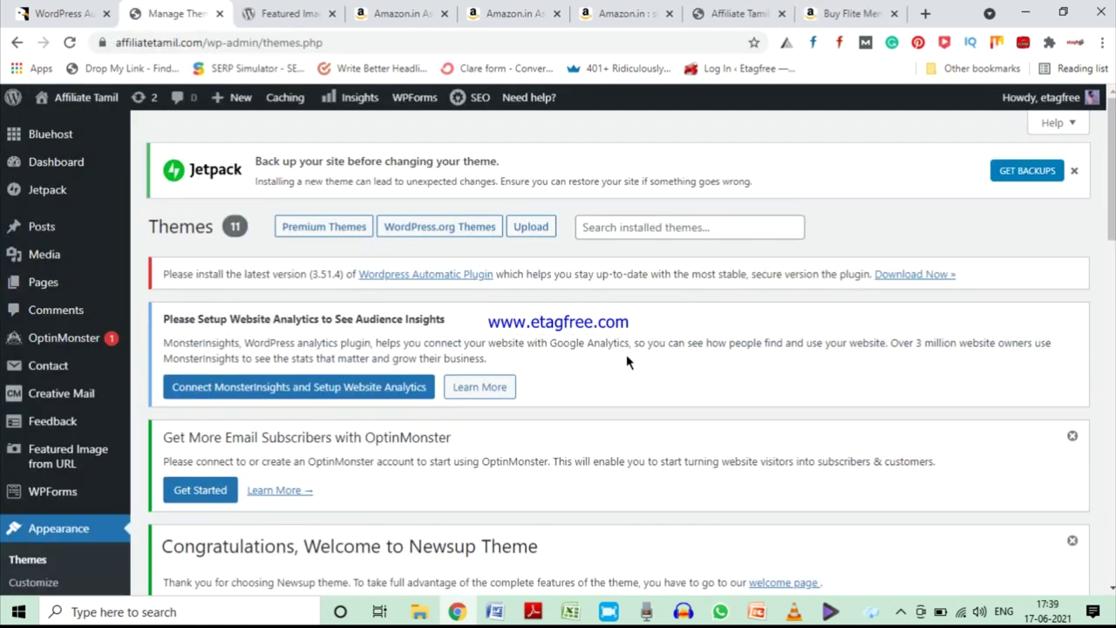
Open the list of all WP Automatic campaigns in the site's WordPress admin.
{"action": "scroll", "coordinate": [626, 361], "scroll_direction": "down", "scroll_amount": 2}
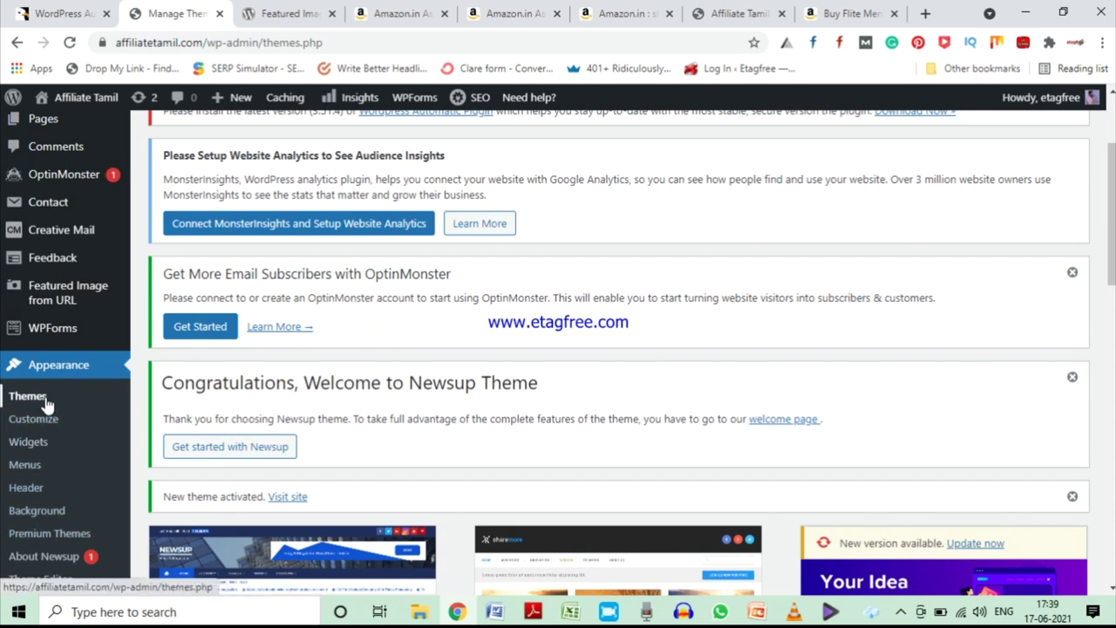
{"action": "scroll", "coordinate": [46, 403], "scroll_direction": "down", "scroll_amount": 4}
{"action": "mouse_move", "coordinate": [70, 549]}
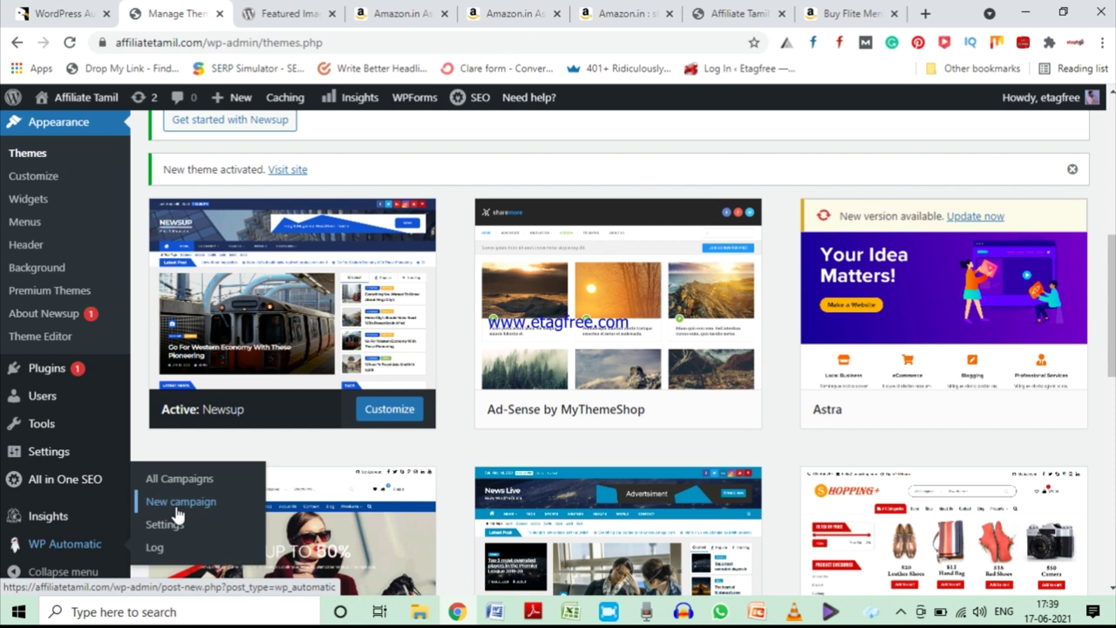
{"action": "left_click", "coordinate": [197, 484]}
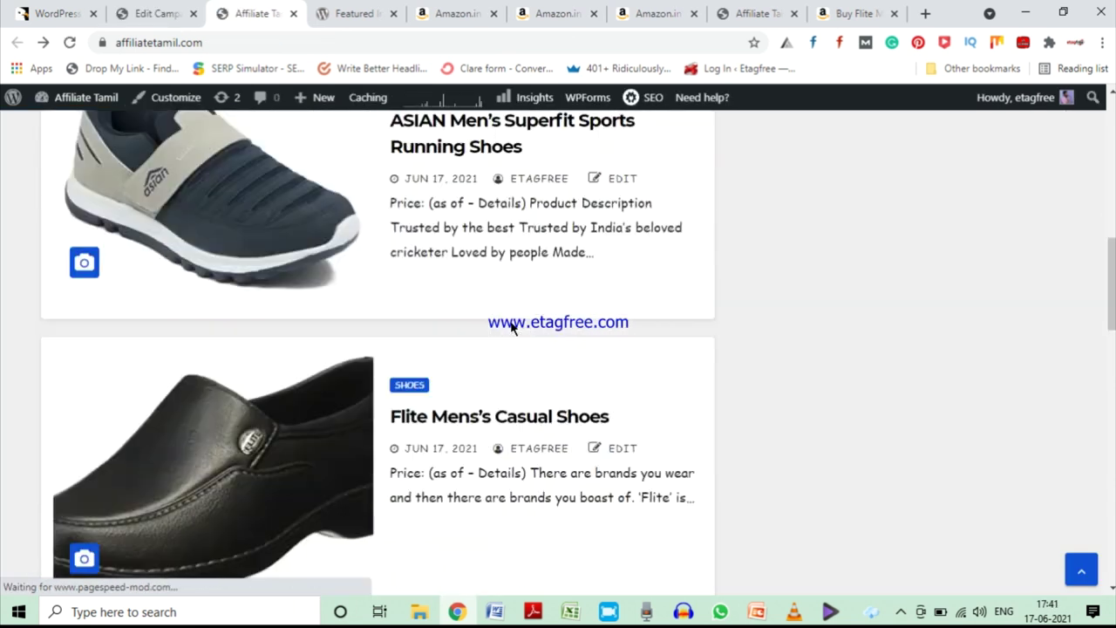
Find the Flite Mens's Casual Shoes entry among the home page's auto-posted products and open its post.
{"action": "scroll", "coordinate": [511, 319], "scroll_direction": "down", "scroll_amount": 2}
{"action": "scroll", "coordinate": [392, 286], "scroll_direction": "up", "scroll_amount": 1}
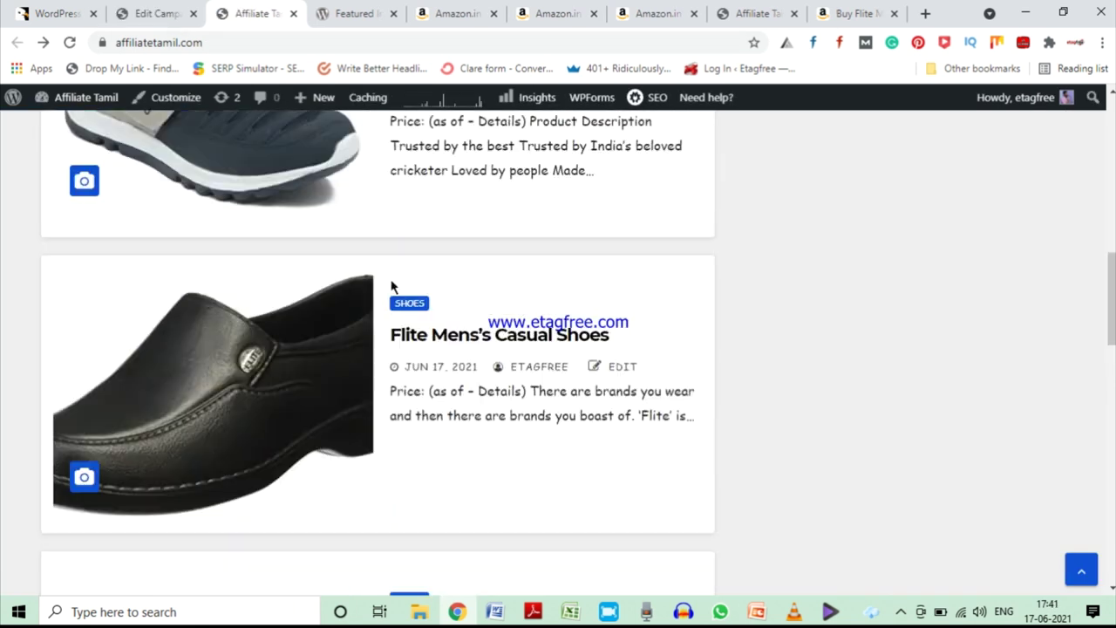
{"action": "scroll", "coordinate": [391, 286], "scroll_direction": "up", "scroll_amount": 3}
{"action": "scroll", "coordinate": [542, 289], "scroll_direction": "down", "scroll_amount": 4}
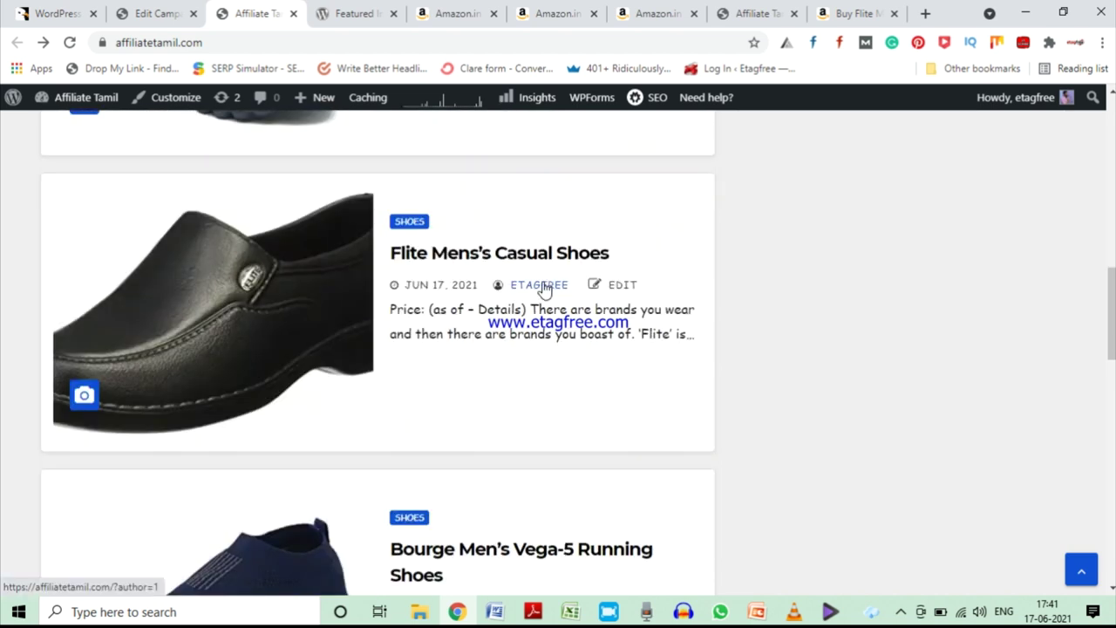
{"action": "left_click", "coordinate": [490, 253]}
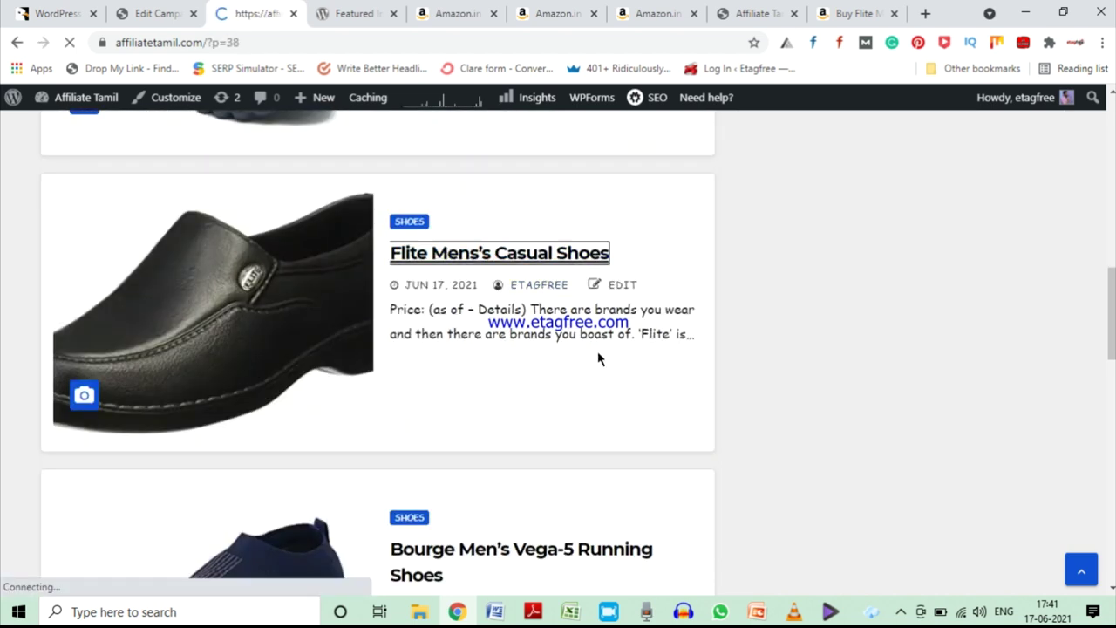
Review the Flite shoe post's images, price and description, and follow its Buy Now affiliate link to Amazon.in.
{"action": "scroll", "coordinate": [597, 353], "scroll_direction": "down", "scroll_amount": 7}
{"action": "scroll", "coordinate": [596, 353], "scroll_direction": "down", "scroll_amount": 4}
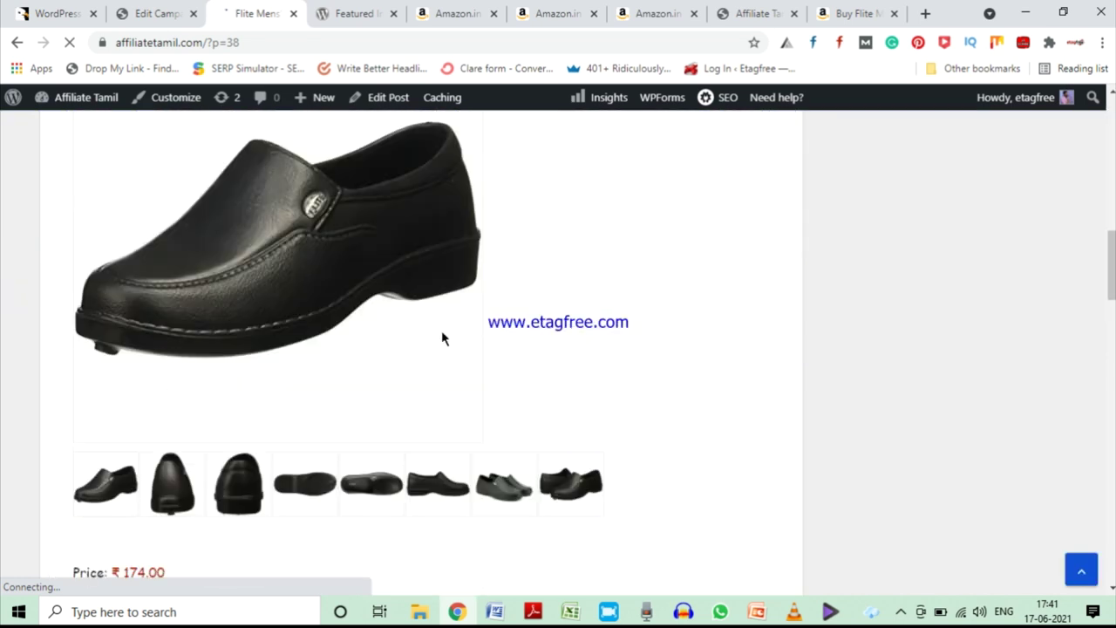
{"action": "scroll", "coordinate": [491, 500], "scroll_direction": "down", "scroll_amount": 5}
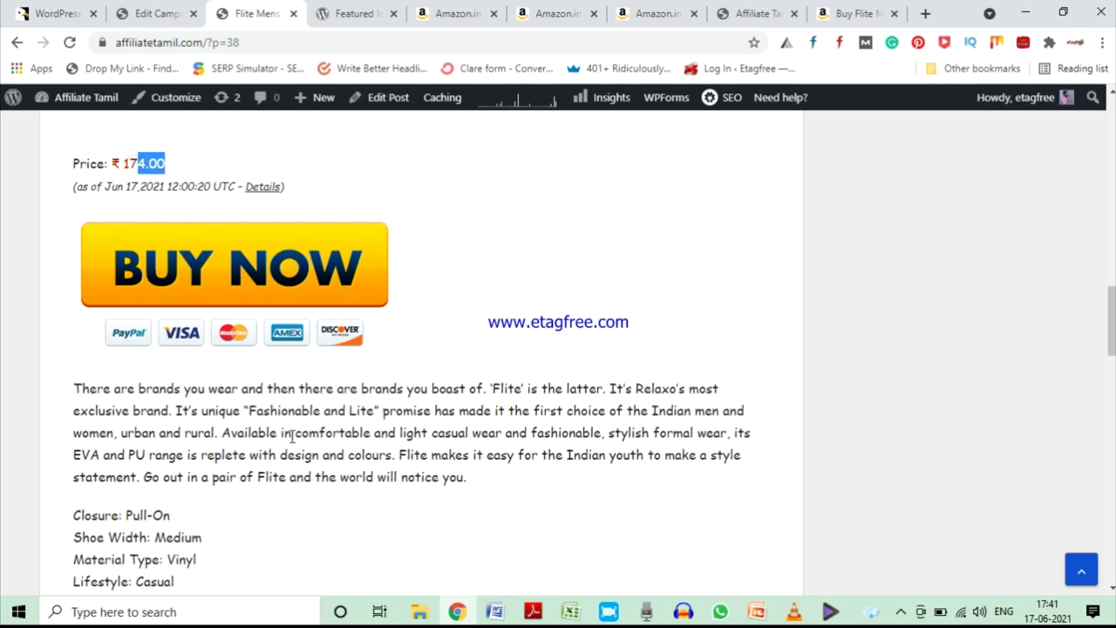
{"action": "scroll", "coordinate": [227, 331], "scroll_direction": "down", "scroll_amount": 6}
{"action": "scroll", "coordinate": [209, 373], "scroll_direction": "up", "scroll_amount": 8}
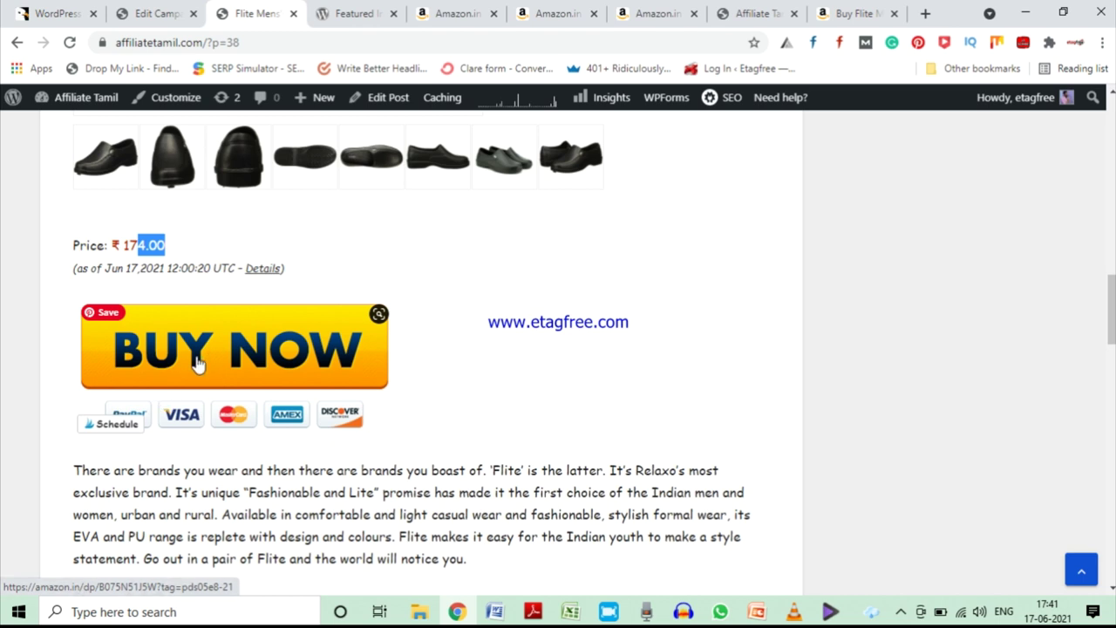
{"action": "left_click", "coordinate": [198, 365]}
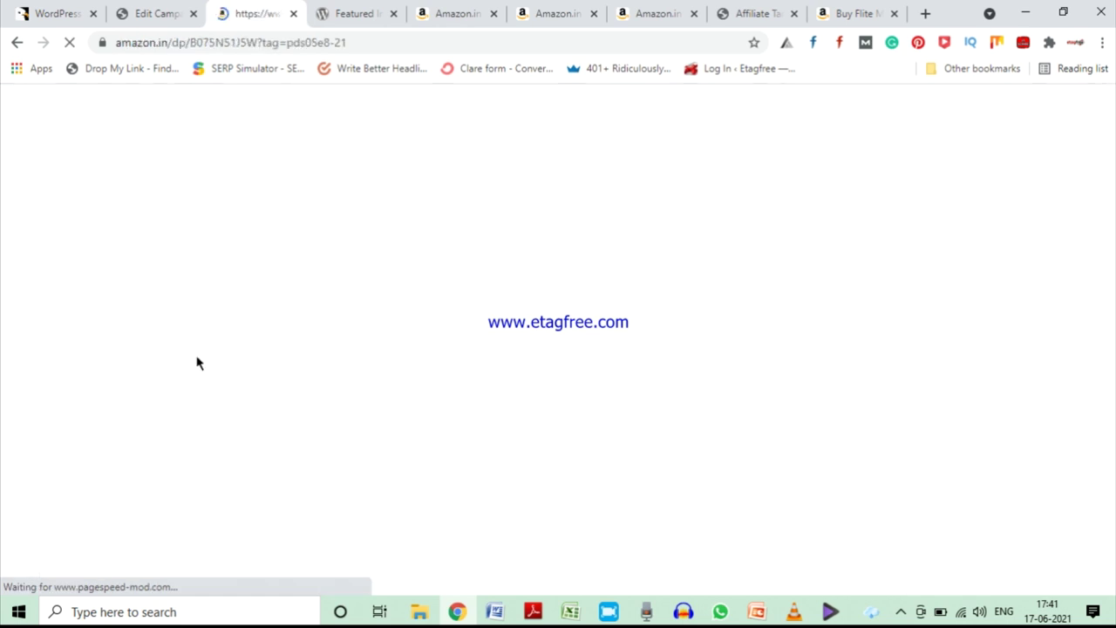